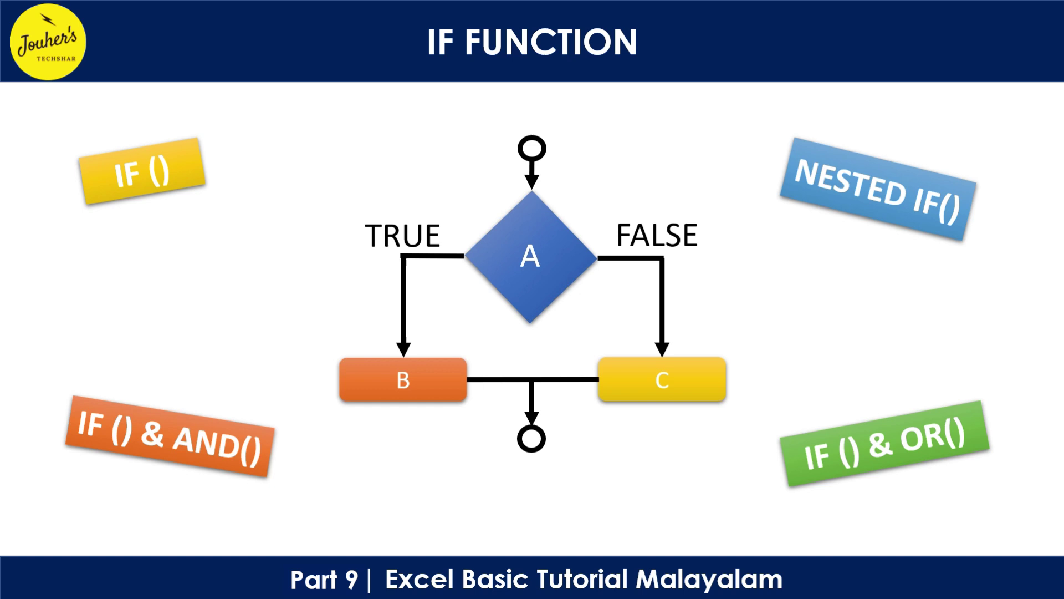
Advance the presentation to the 'Parts of the IF Function' slide
key("Right")
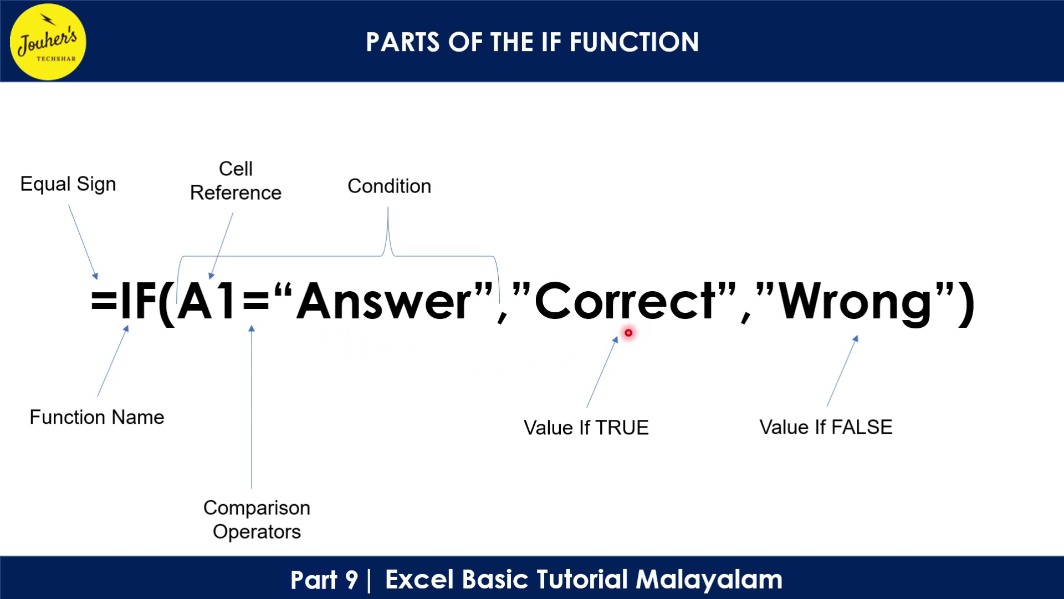
Show and clear the TRUE and FALSE outcome callouts, ending on the Excel profit table
left_click(535, 335)
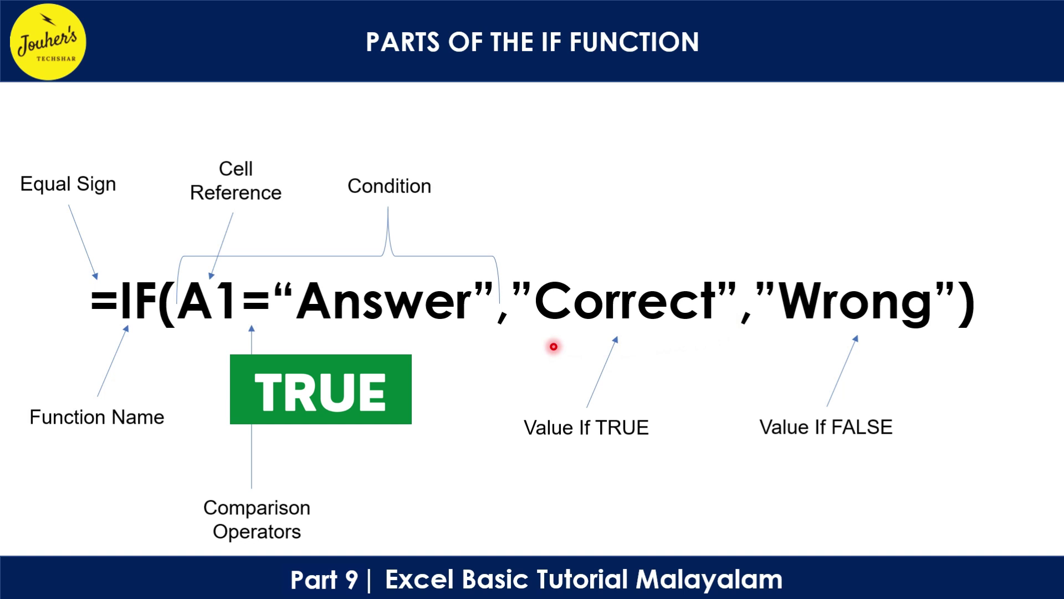
key("Right")
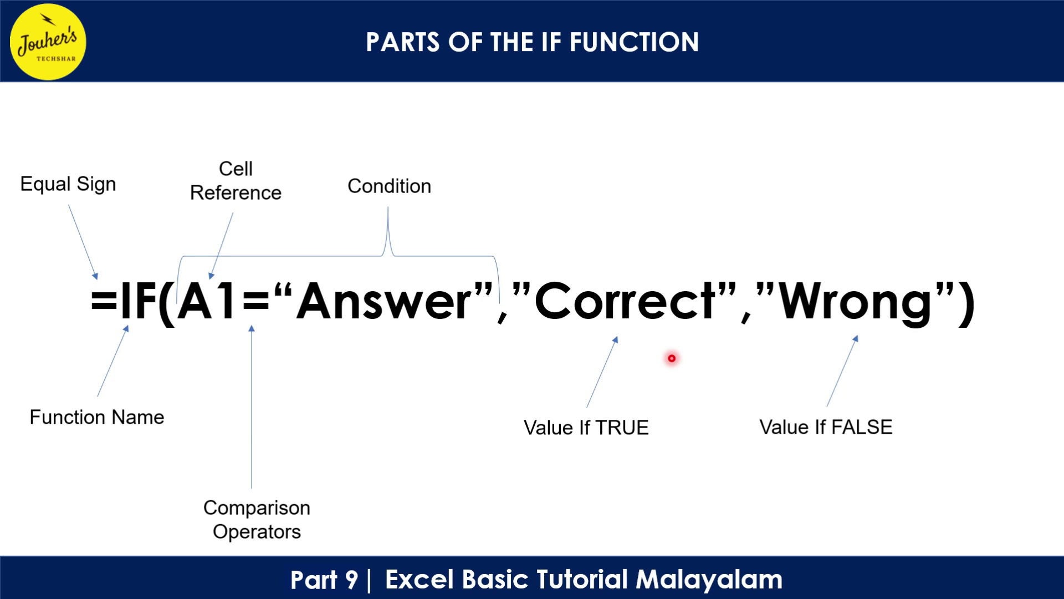
key("Right")
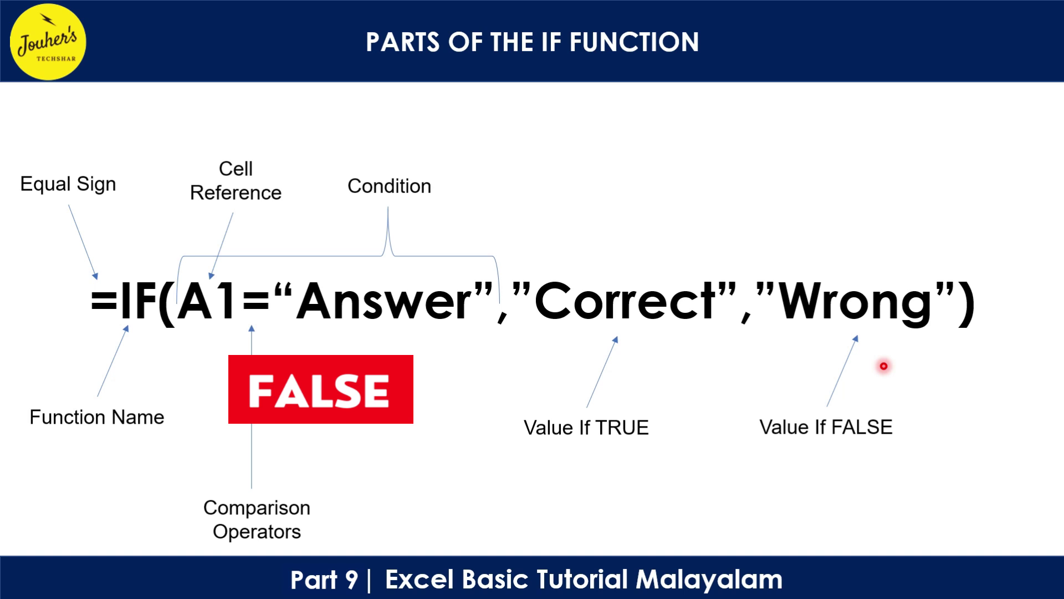
key("Right")
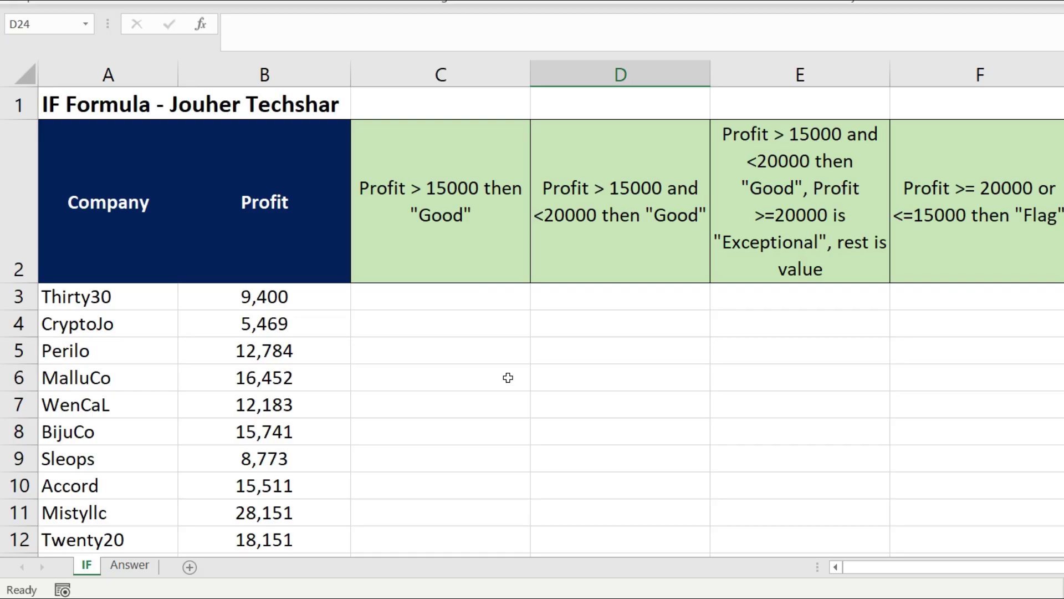
left_click_drag(127, 190, 118, 533)
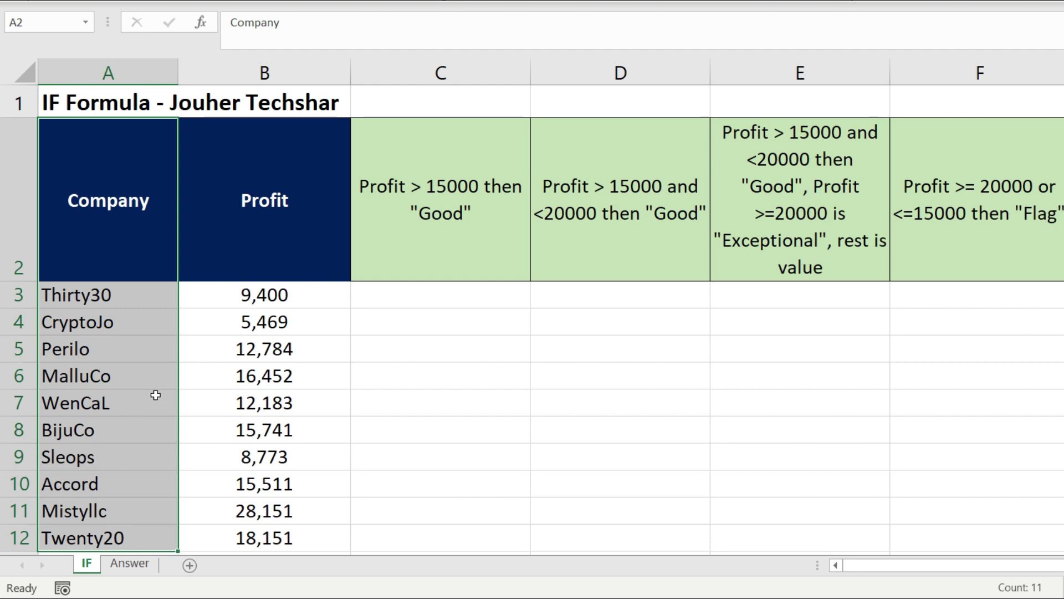
left_click_drag(305, 209, 311, 534)
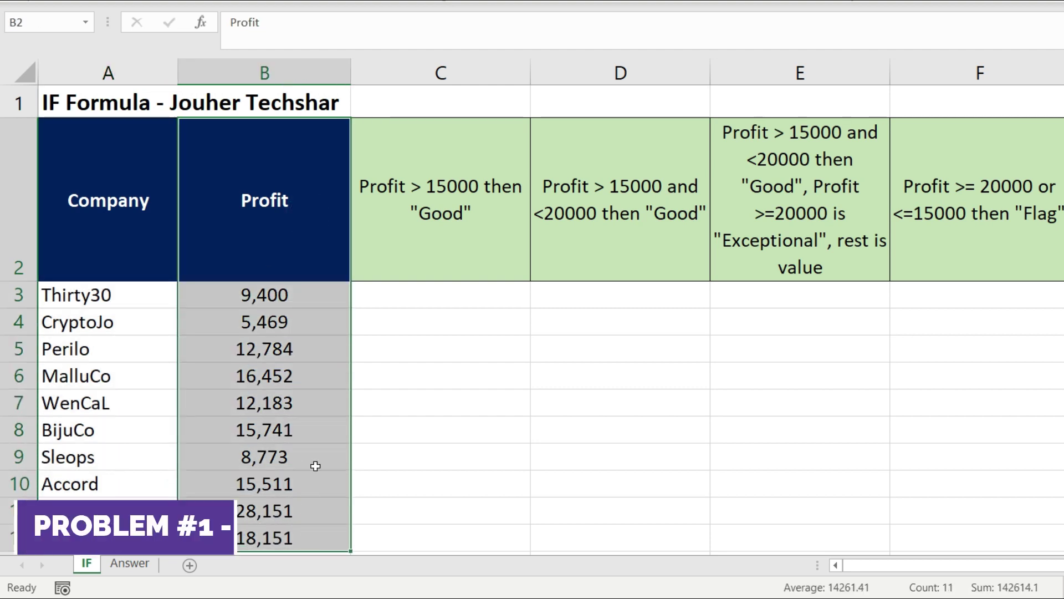
left_click(429, 250)
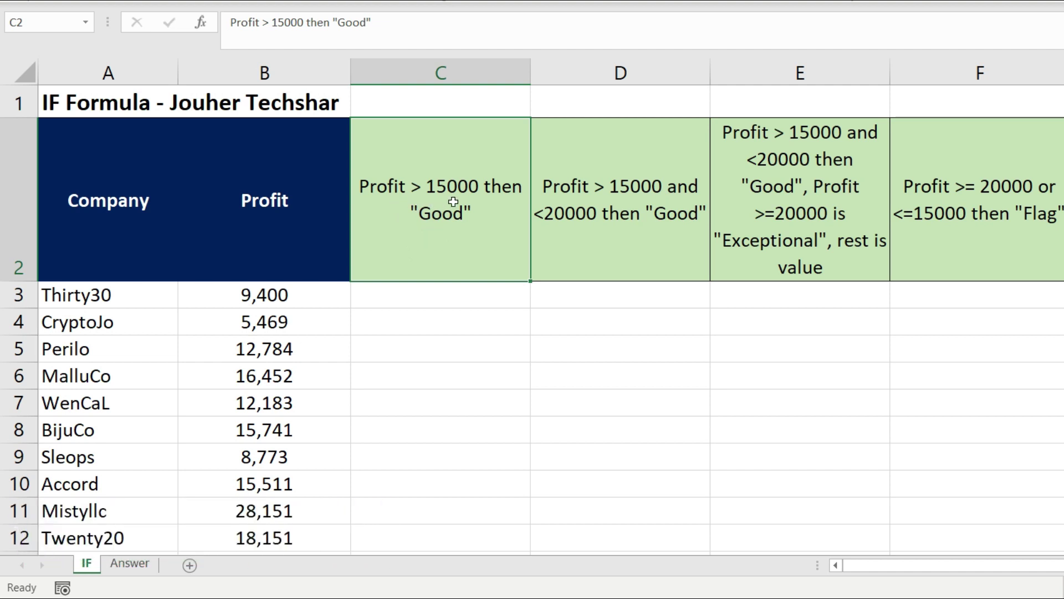
left_click_drag(295, 300, 312, 541)
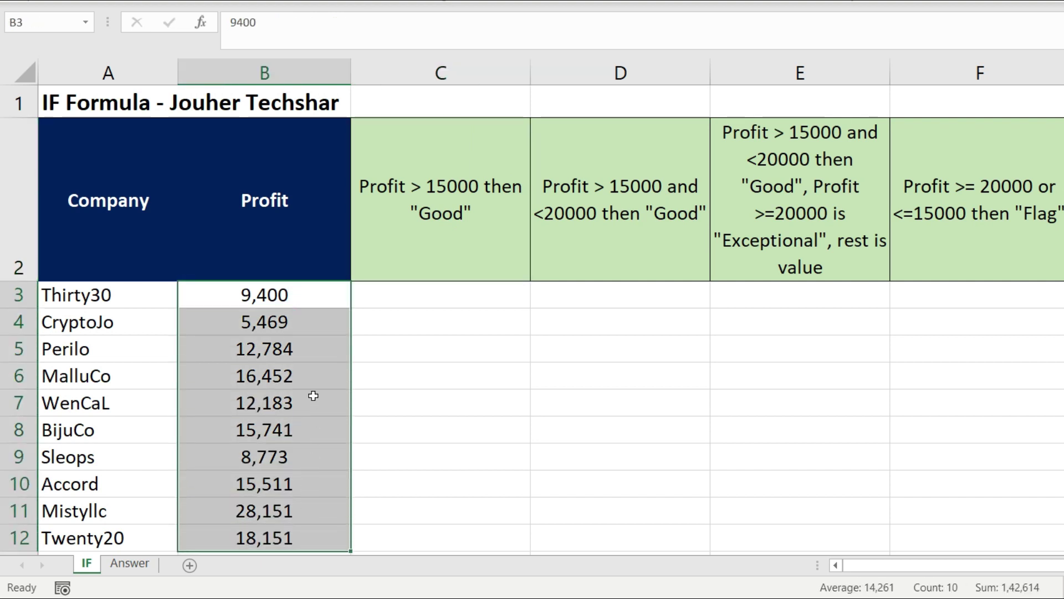
left_click_drag(400, 300, 398, 536)
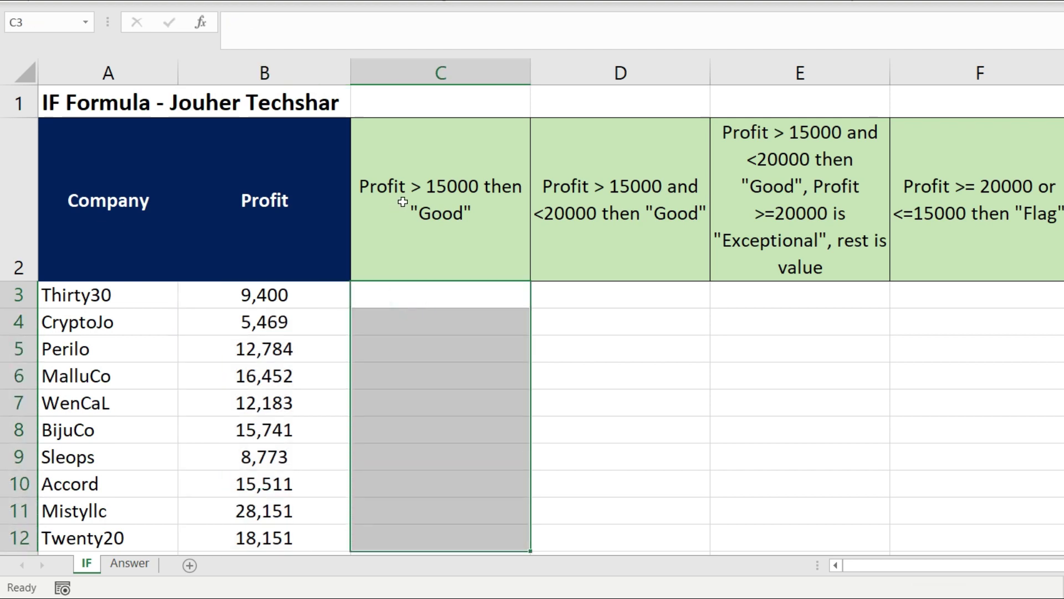
left_click(461, 232)
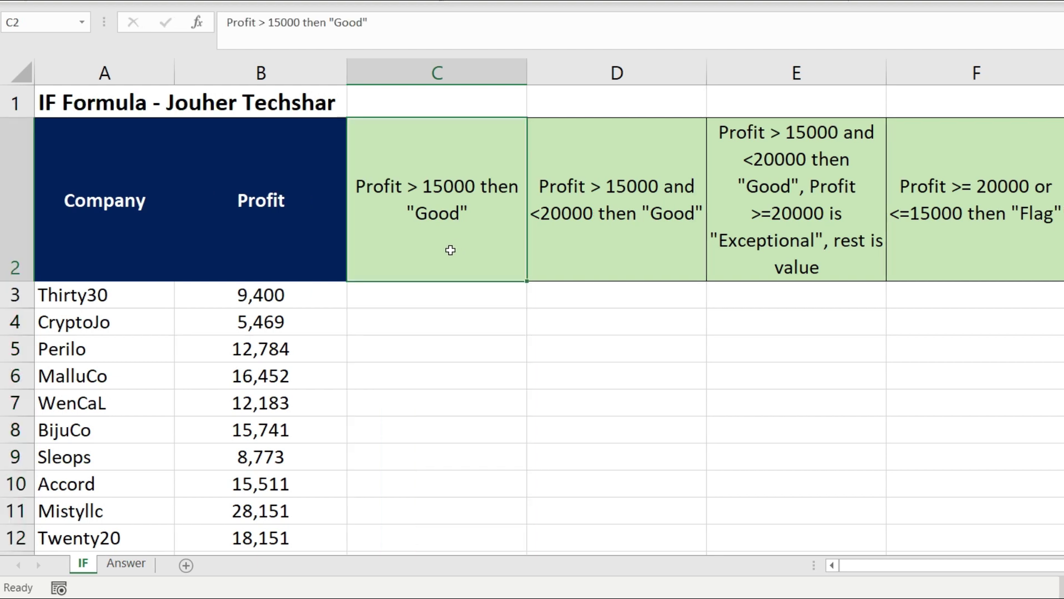
Enter =IF(B3>15000,"Good","") in C3, blank for Thirty30's 9,400 profit
left_click(425, 300)
type("=if")
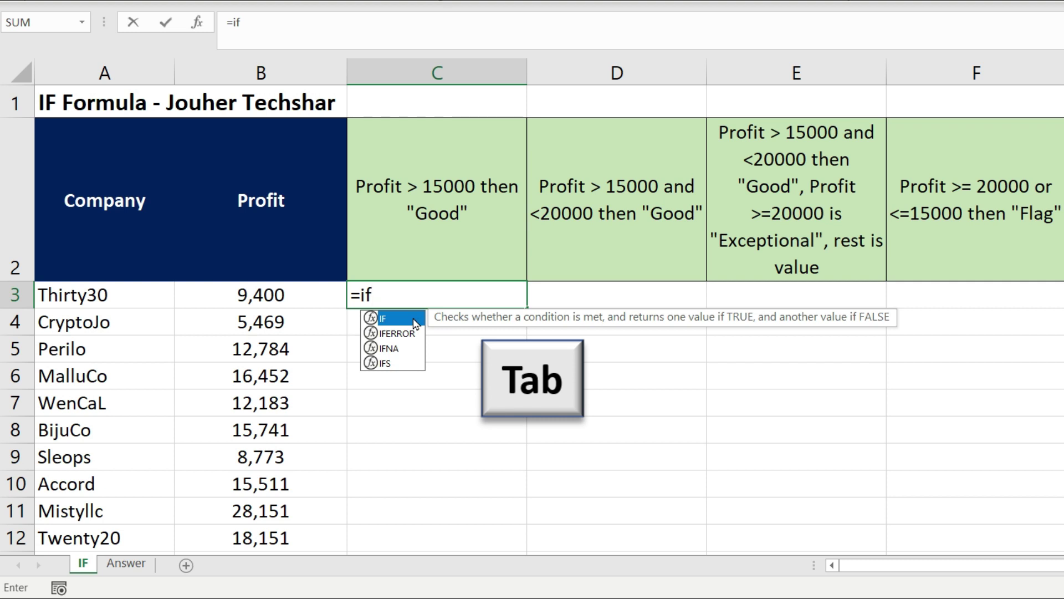
key("Tab")
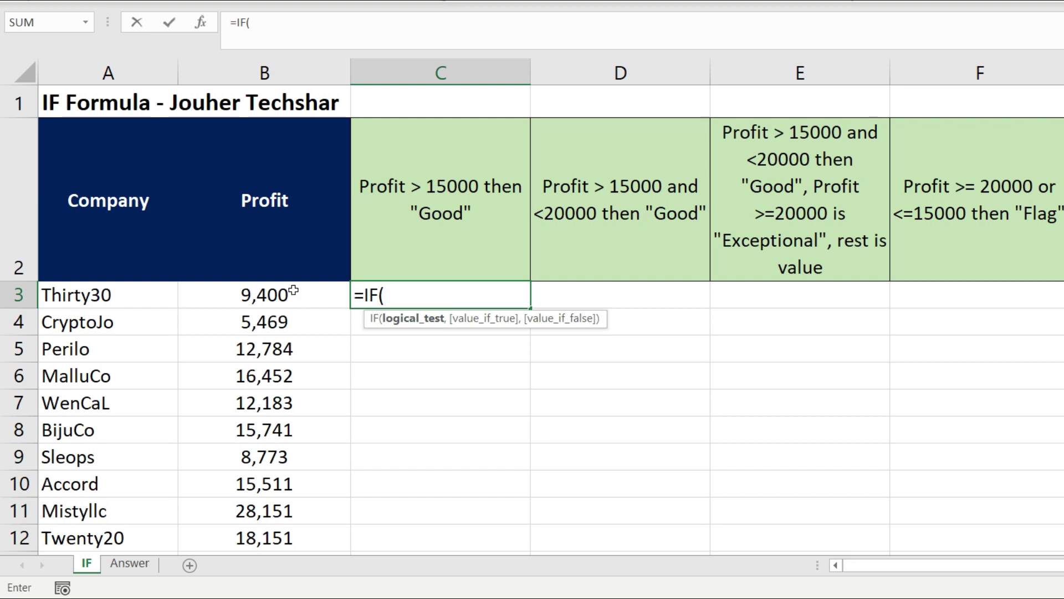
left_click(205, 295)
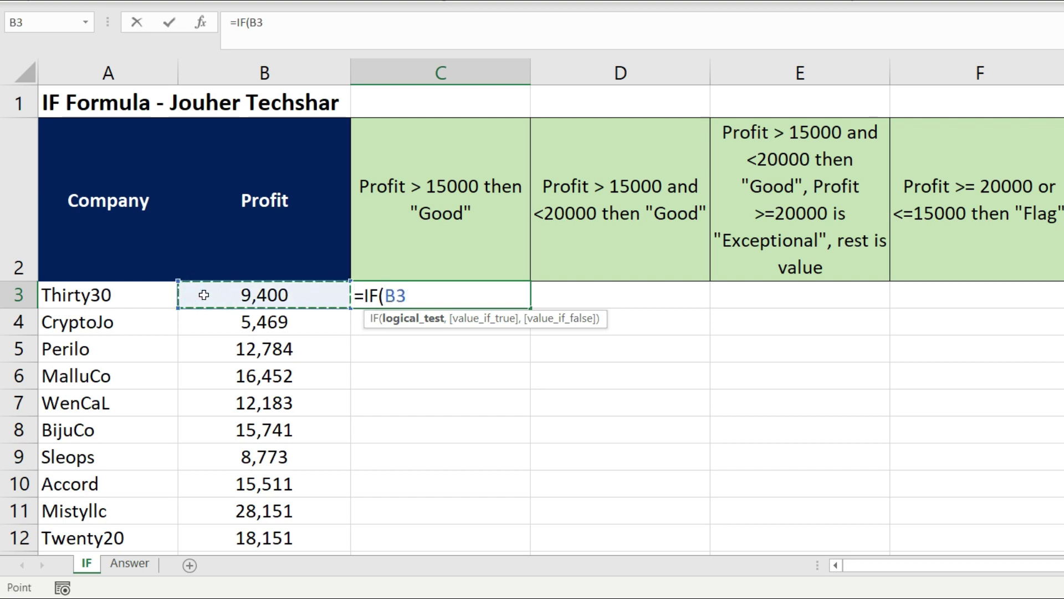
type(">")
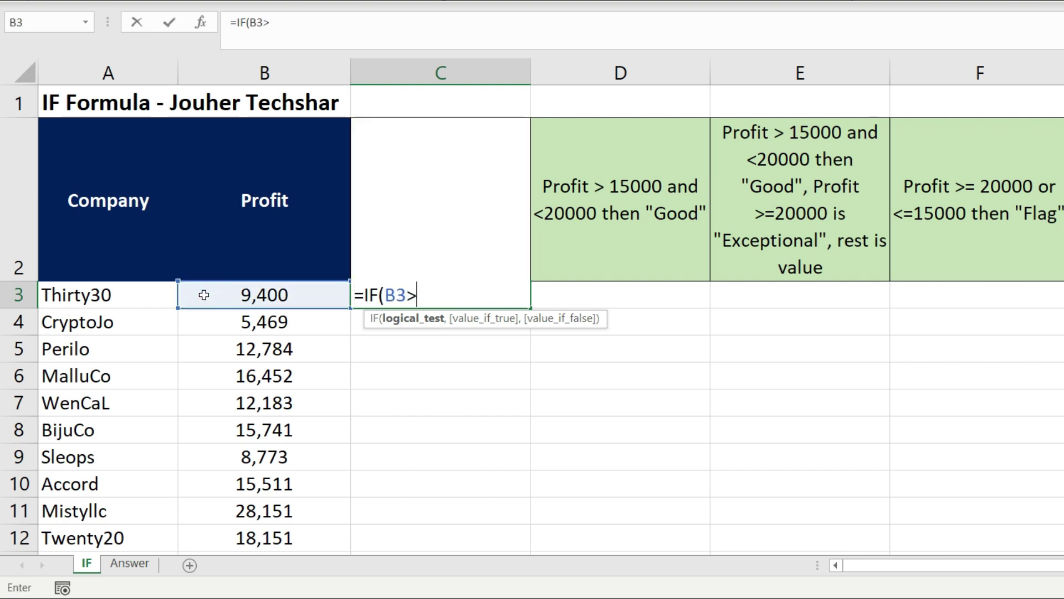
type("150")
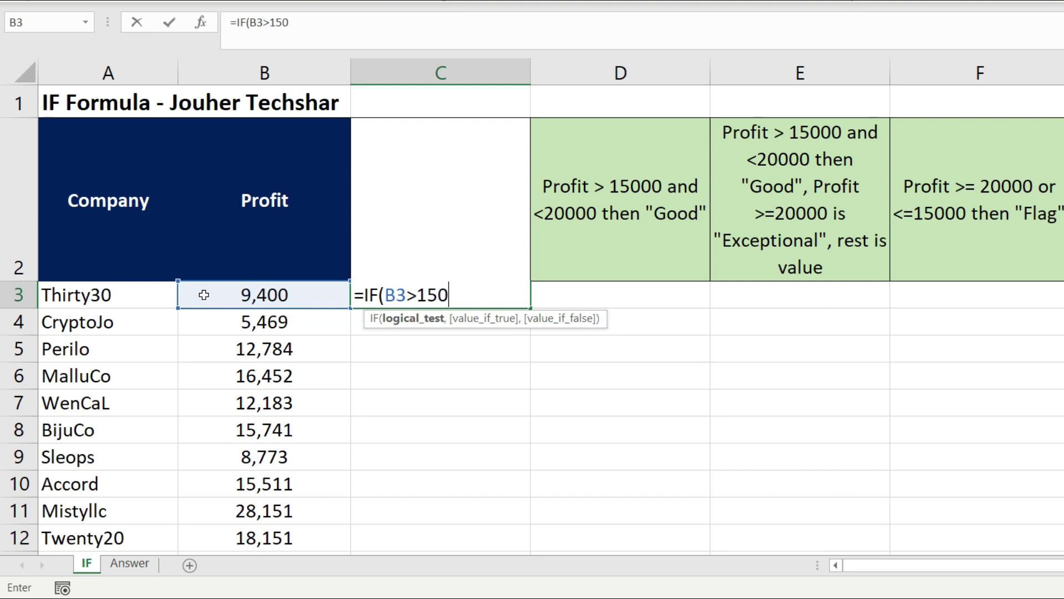
type("00,")
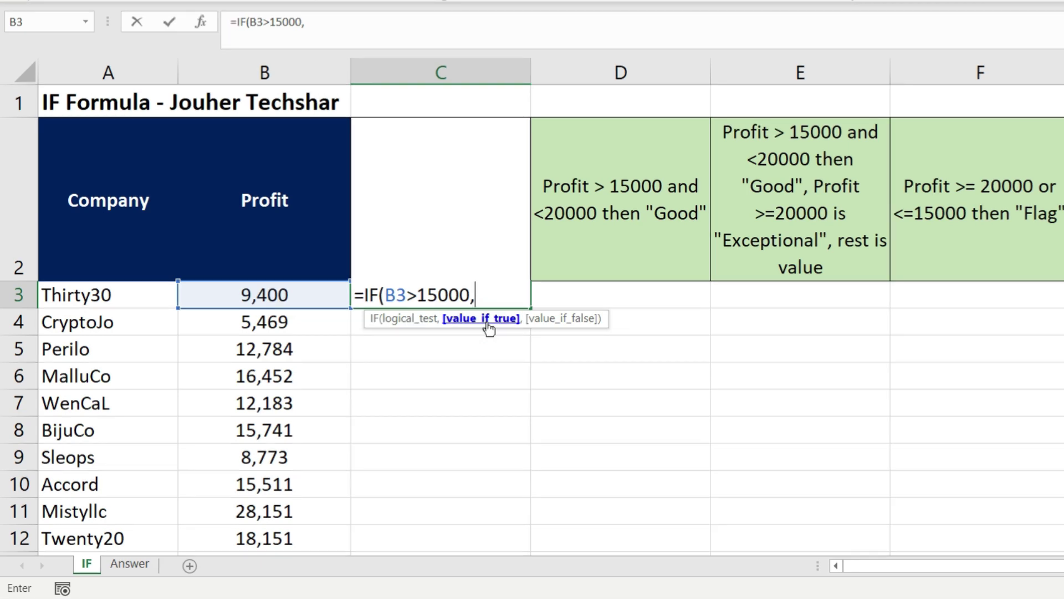
type("\"Goo")
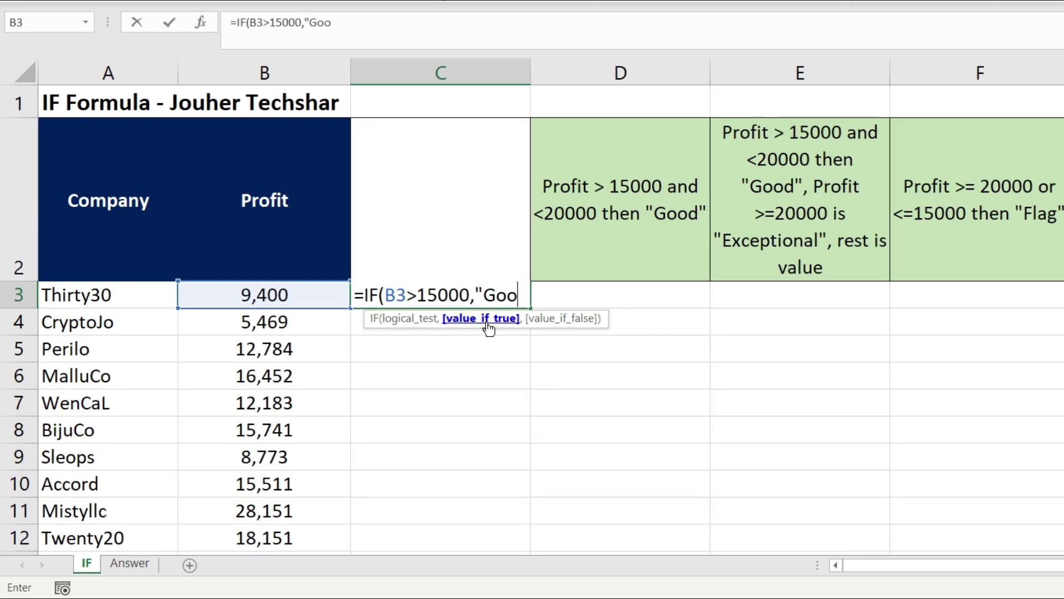
type("d\"")
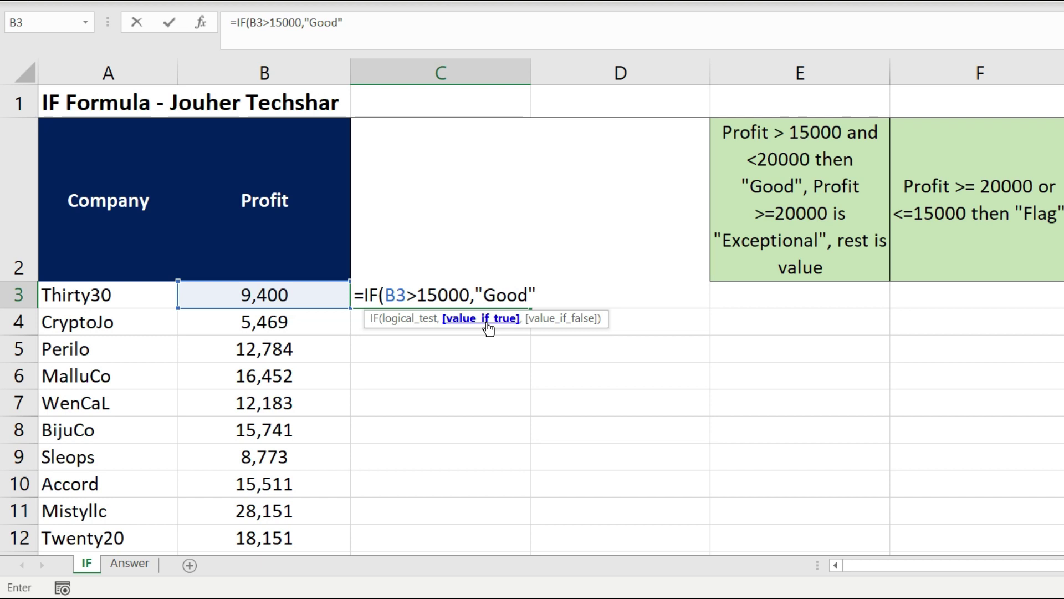
type(",")
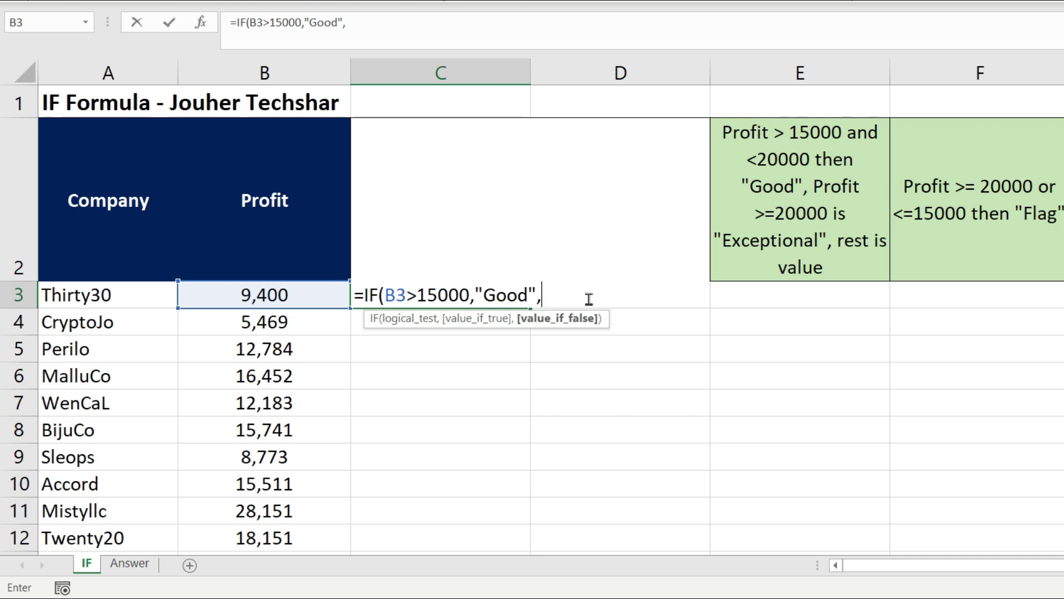
type("\"\")")
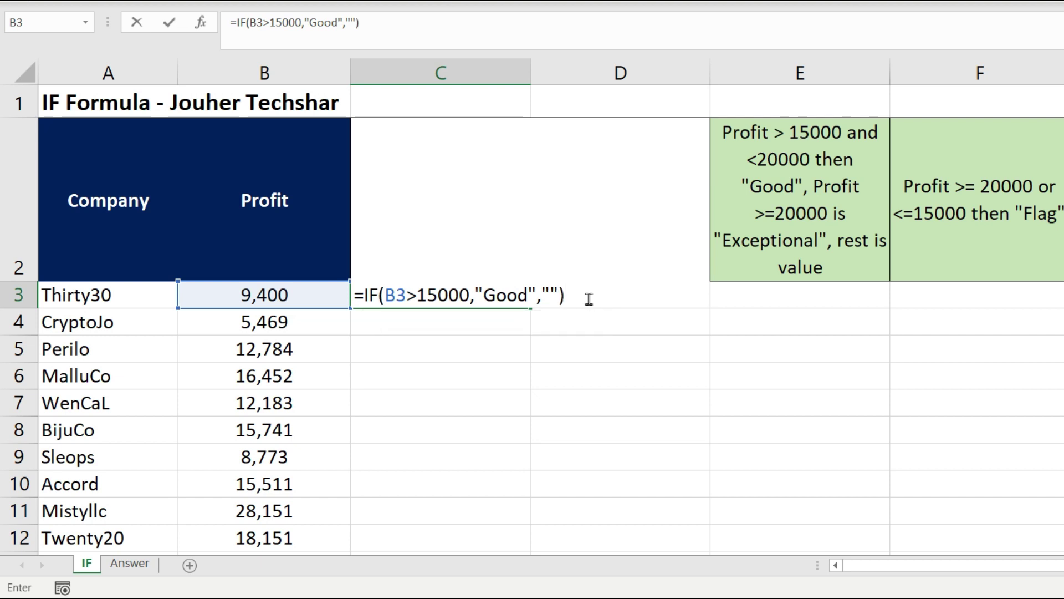
key("Return")
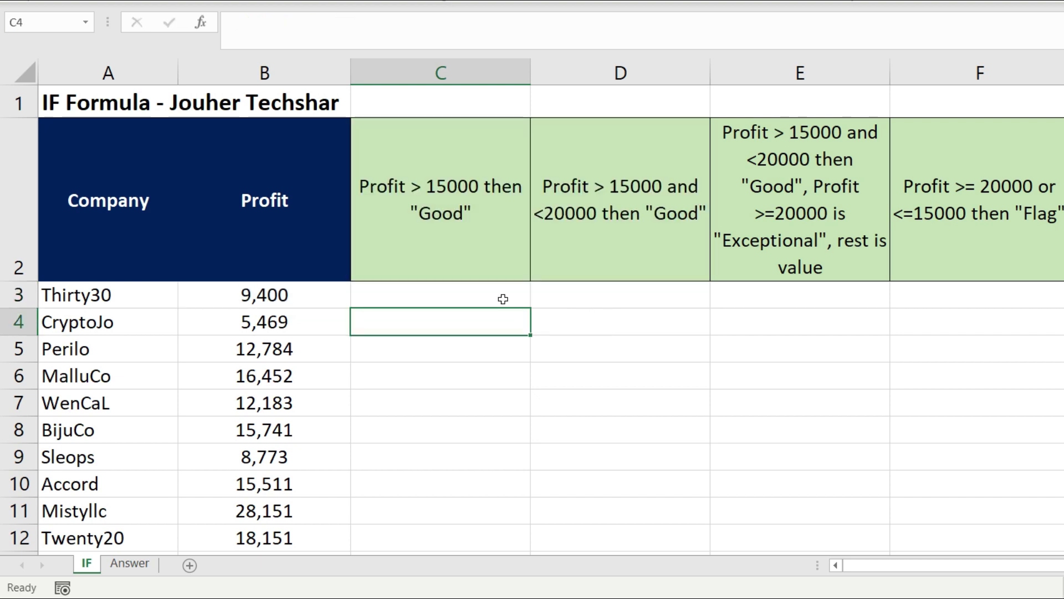
Fill C3's formula down to C12 and highlight the Good rows: MalluCo, BijuCo, Accord, Mistyllc, Twenty20
left_click(503, 299)
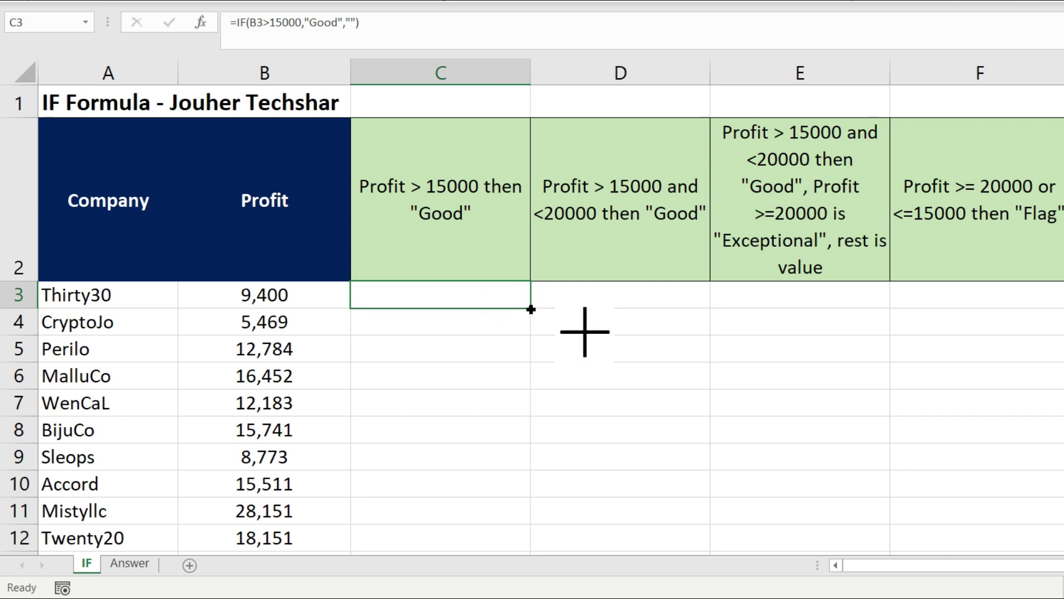
double_click(531, 306)
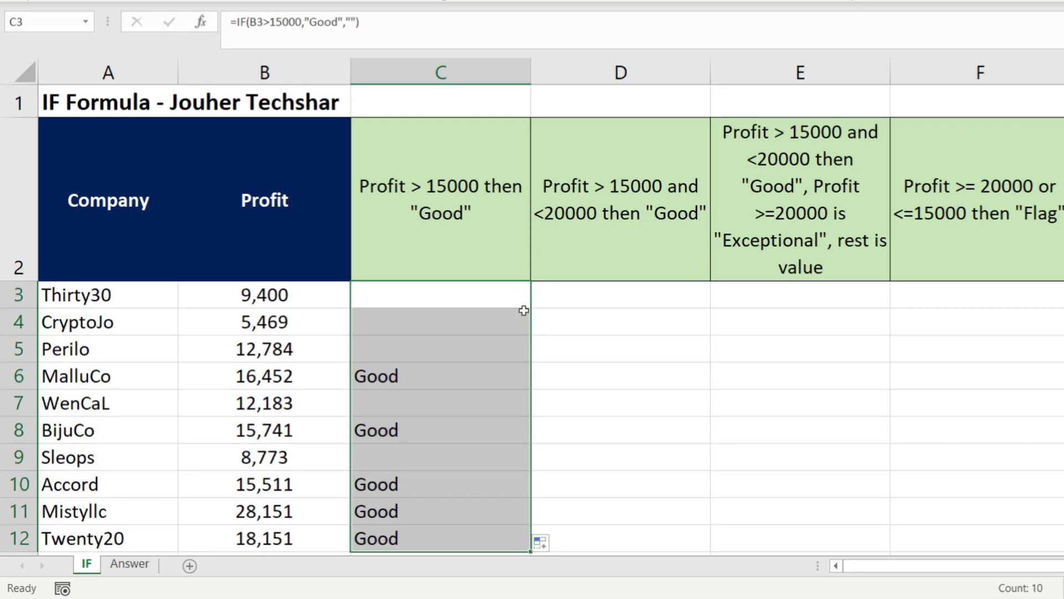
left_click_drag(316, 375, 358, 376)
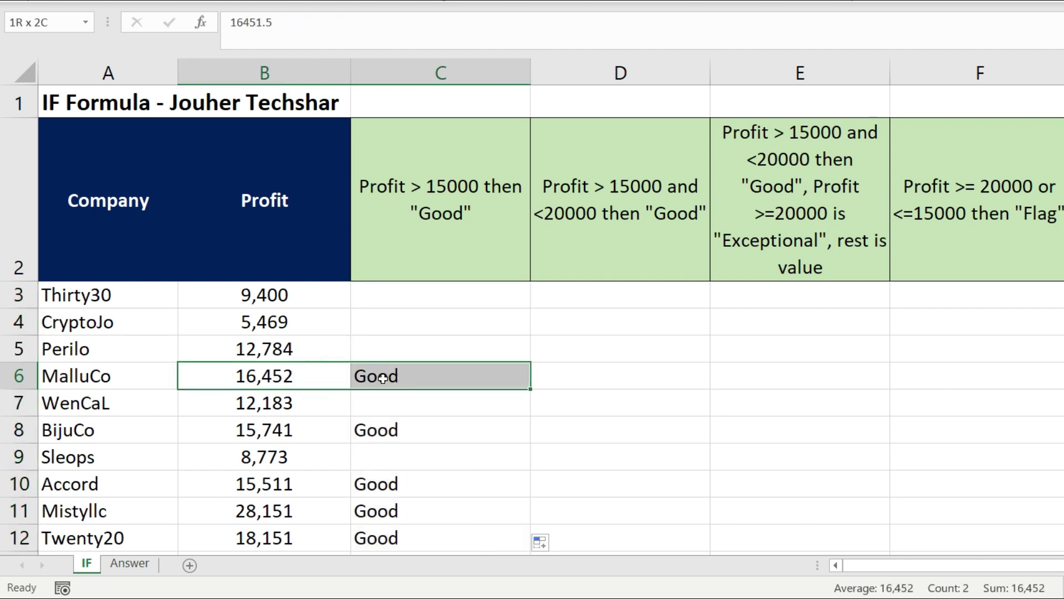
left_click(297, 435, "ctrl")
left_click_drag(359, 434, 363, 434)
left_click_drag(296, 488, 369, 493)
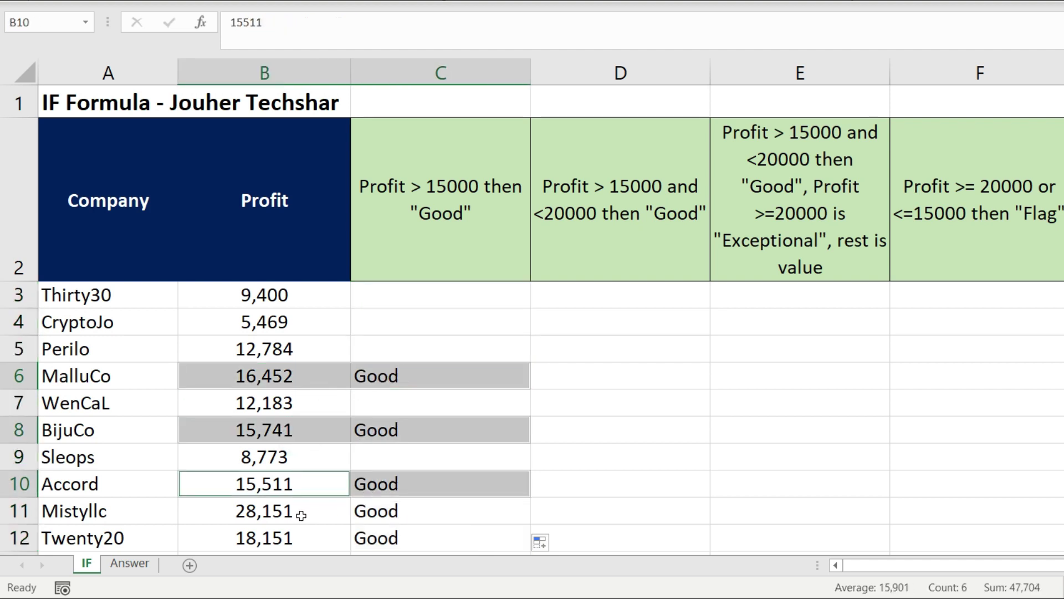
left_click_drag(302, 514, 370, 514)
left_click_drag(294, 538, 366, 538)
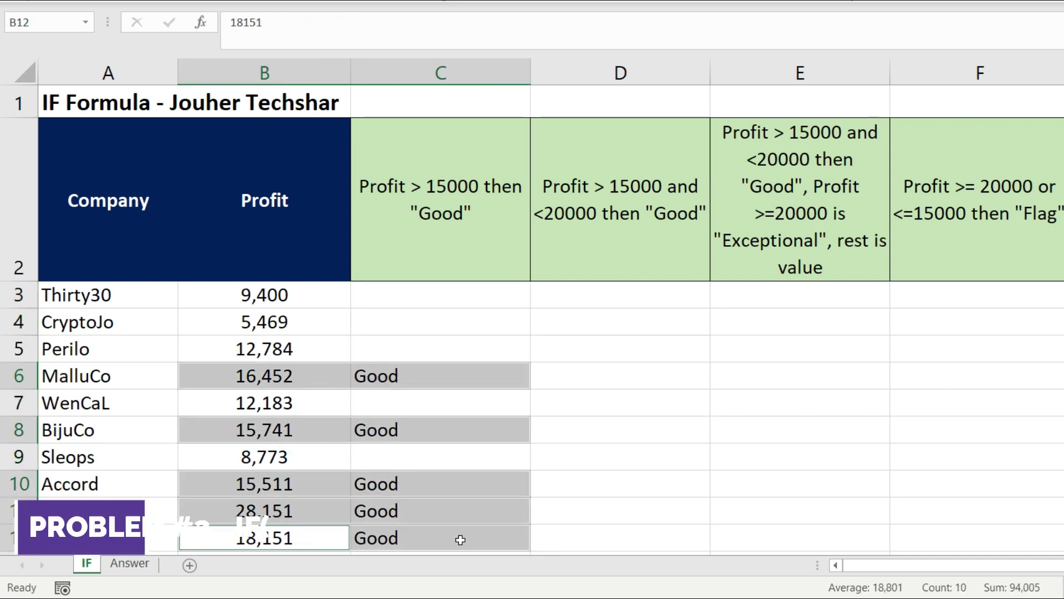
left_click(575, 275)
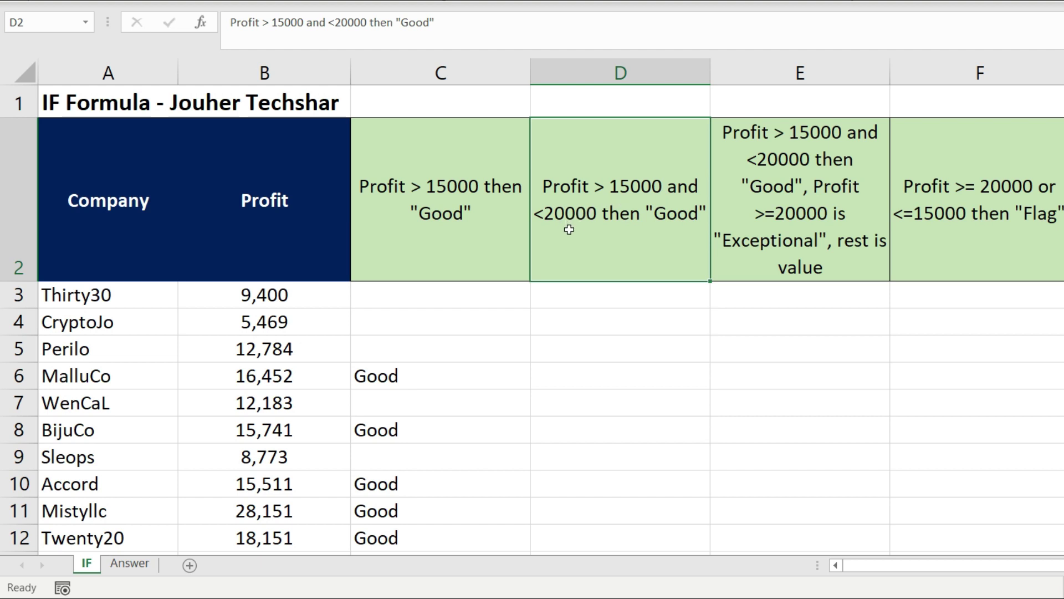
Mark D3:D12 and start D3's formula as =IF(AND( for the second condition
left_click_drag(596, 294, 582, 533)
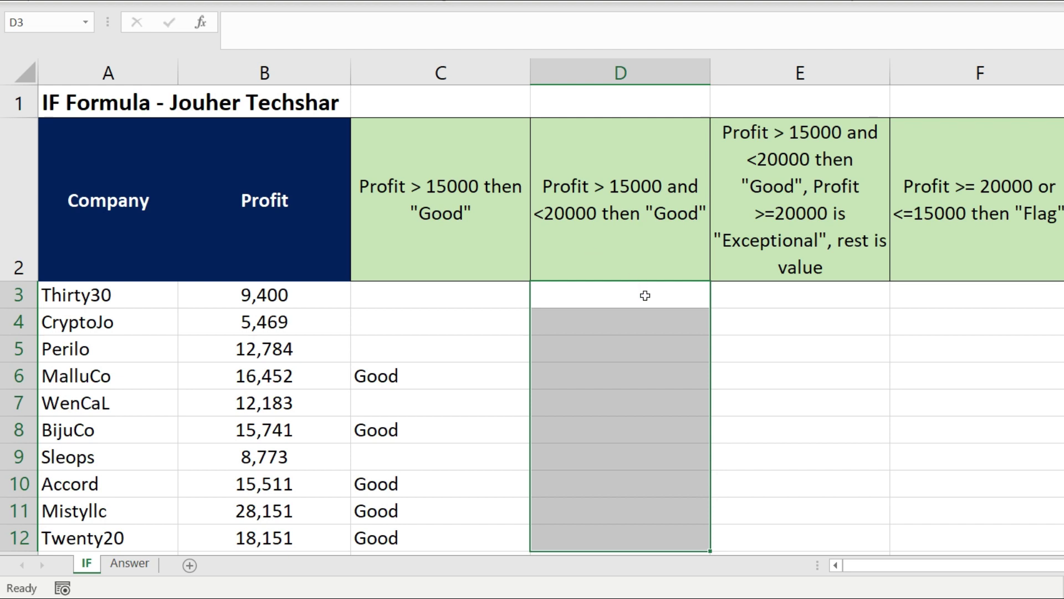
left_click(645, 295)
type("=")
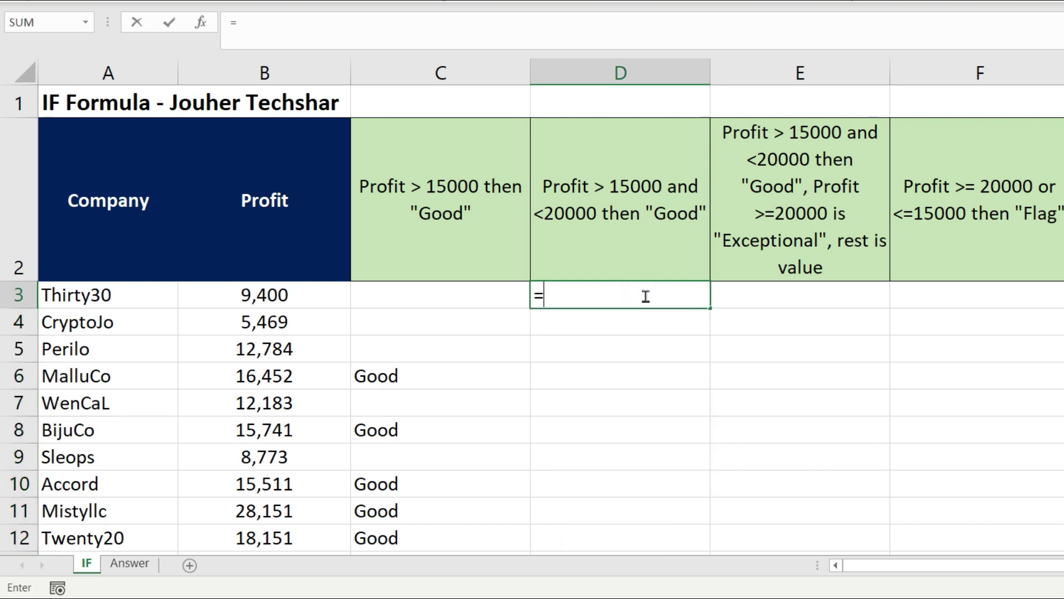
type("if")
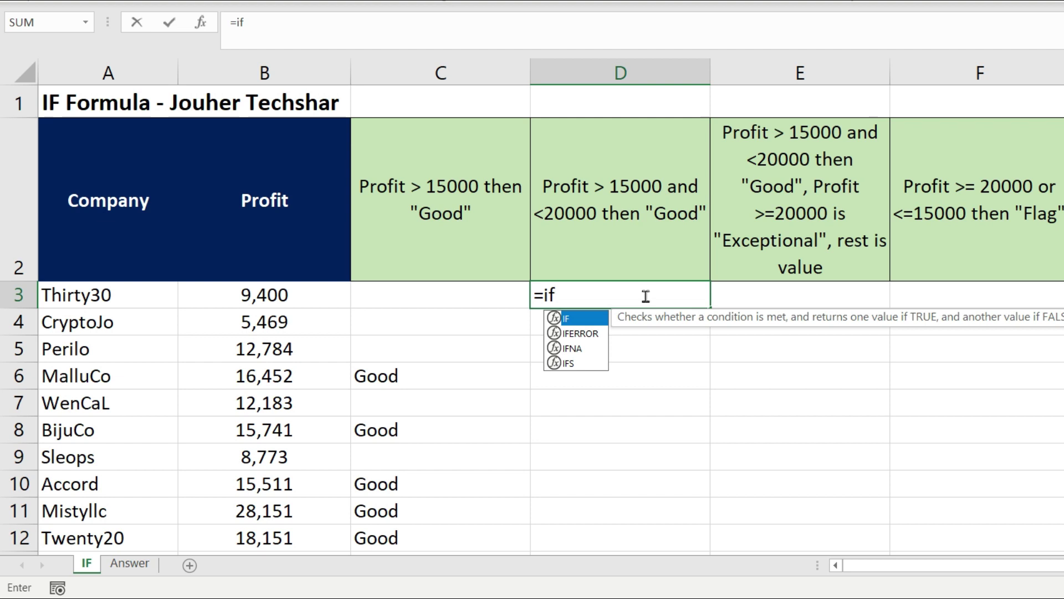
key("Tab")
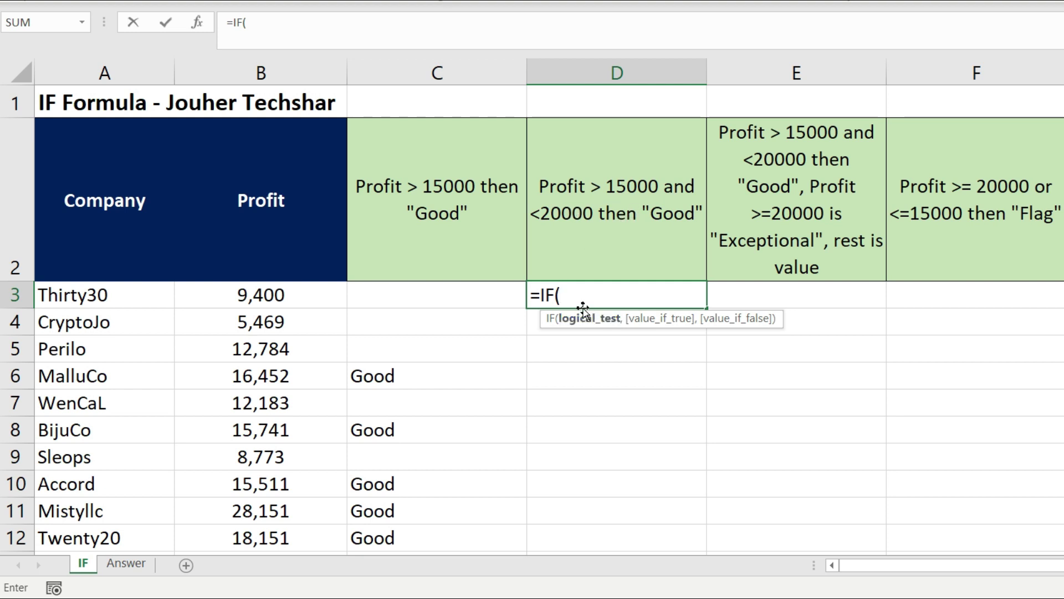
type("AND")
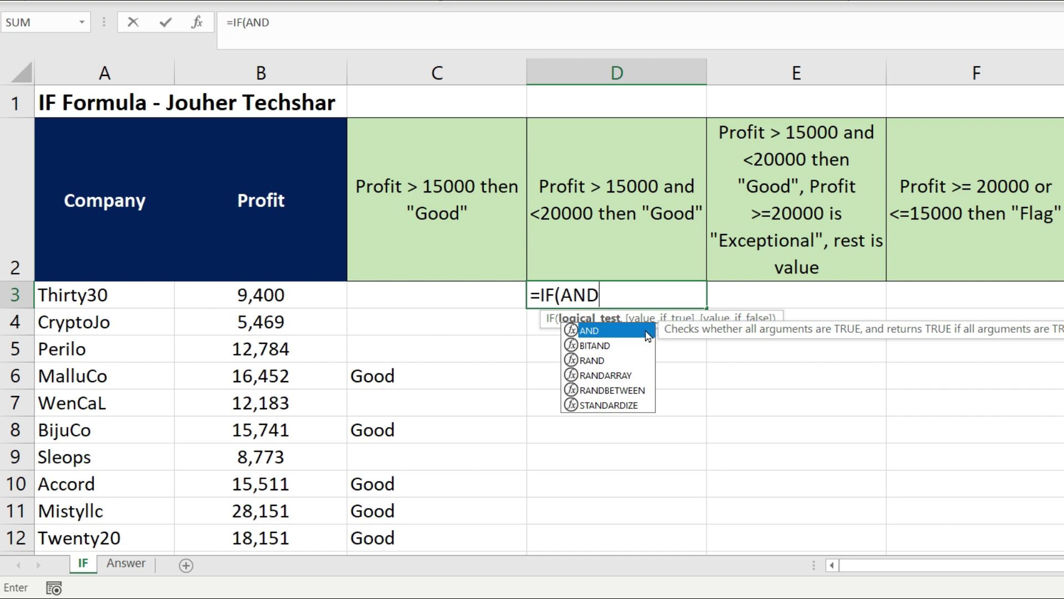
double_click(652, 330)
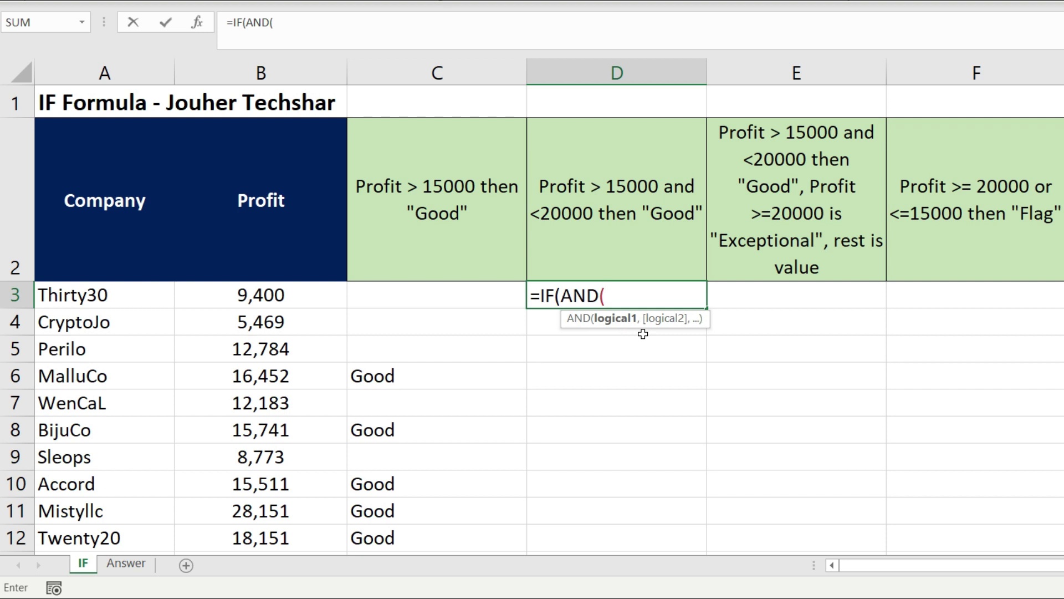
Complete and confirm D3 as =IF(AND(B3>15000,B3<20000),"Good","")
left_click(294, 294)
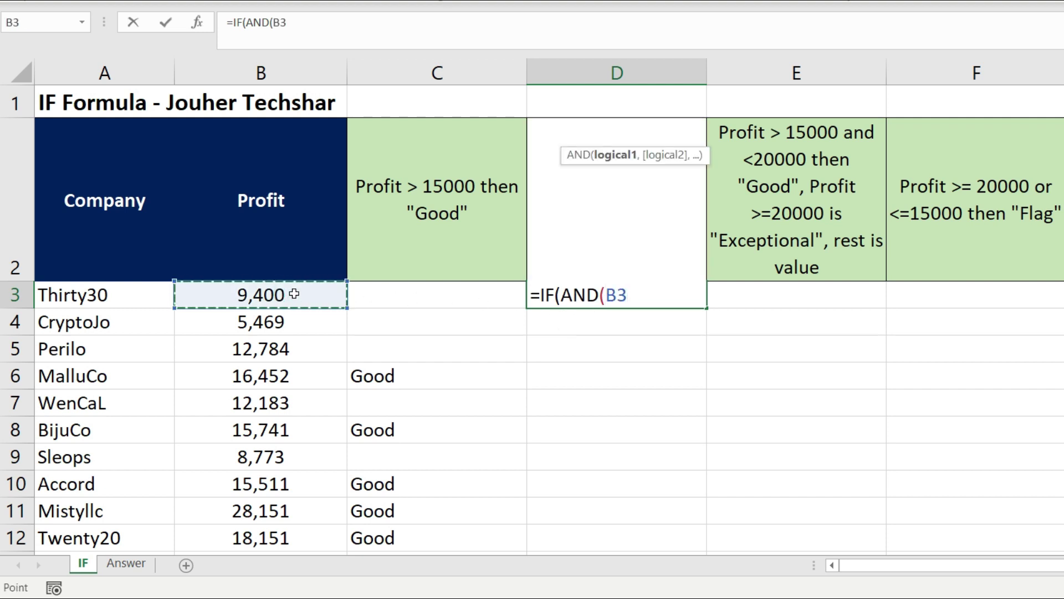
type(">1500")
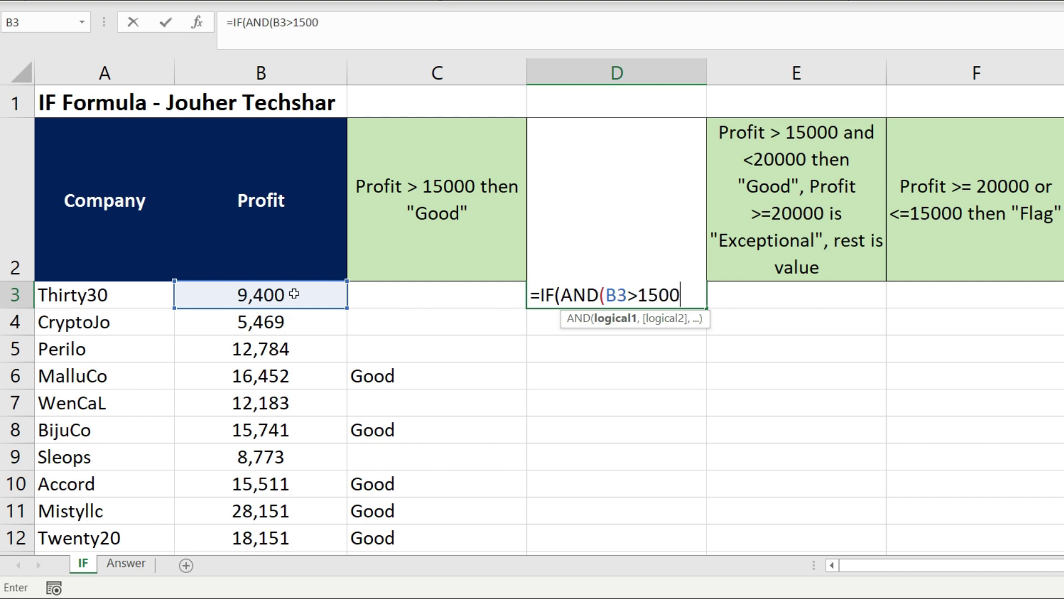
type("0,")
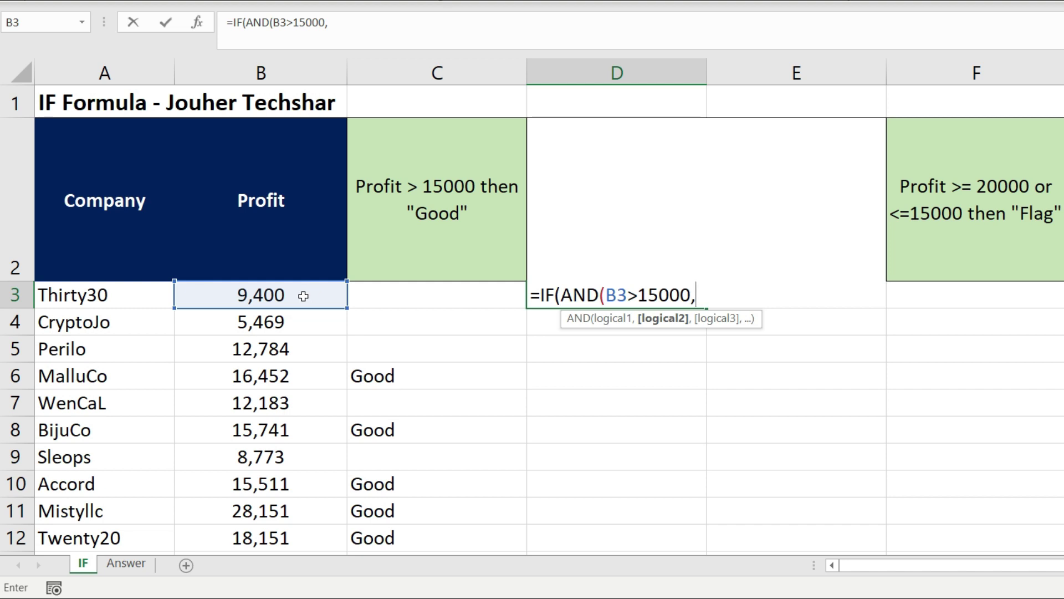
left_click(303, 296)
type("<2000")
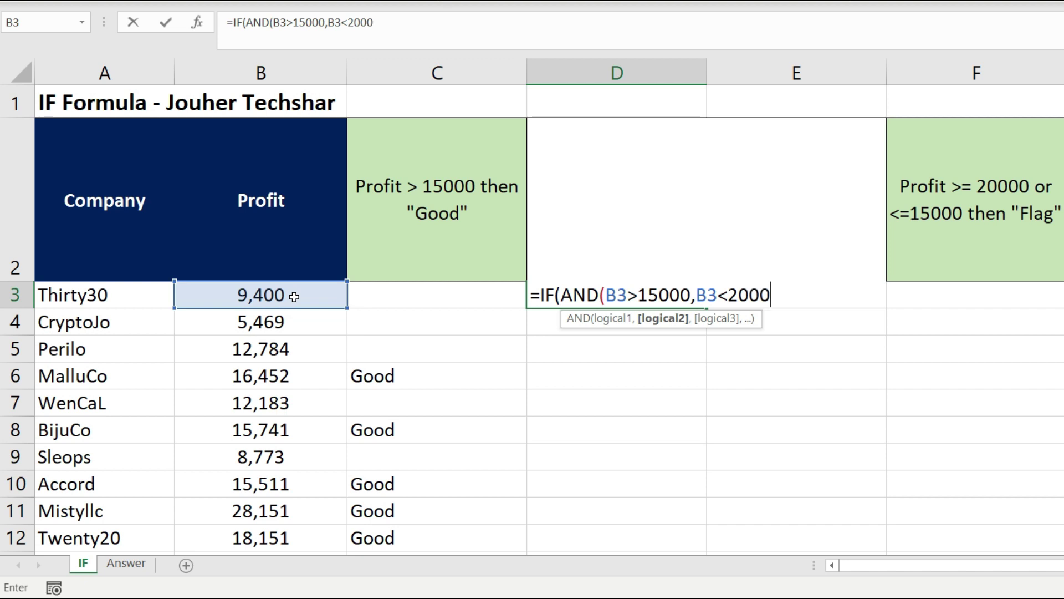
type("0)")
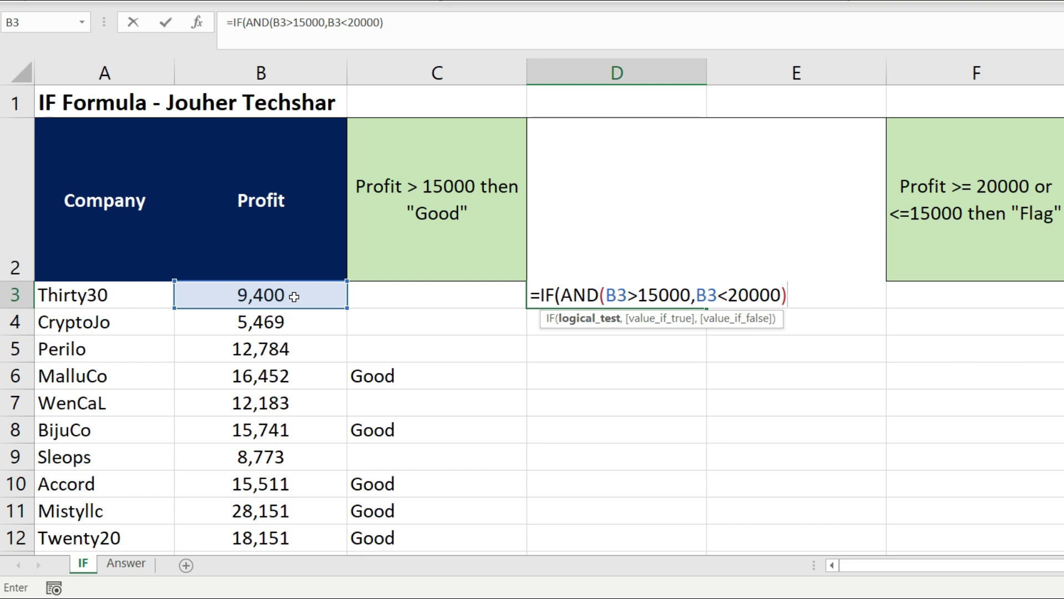
type(",")
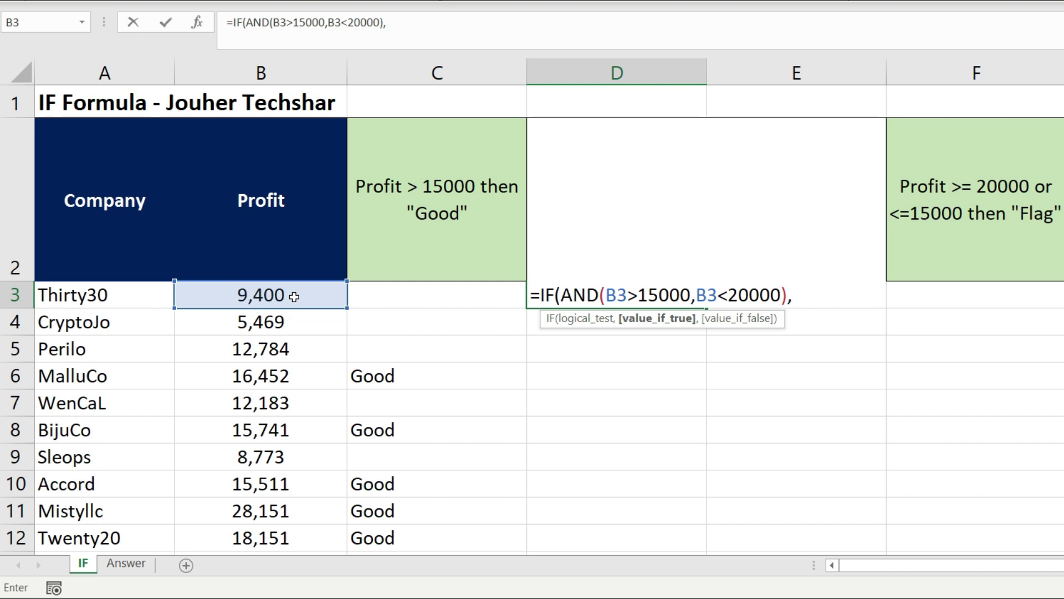
type("\"Good\"")
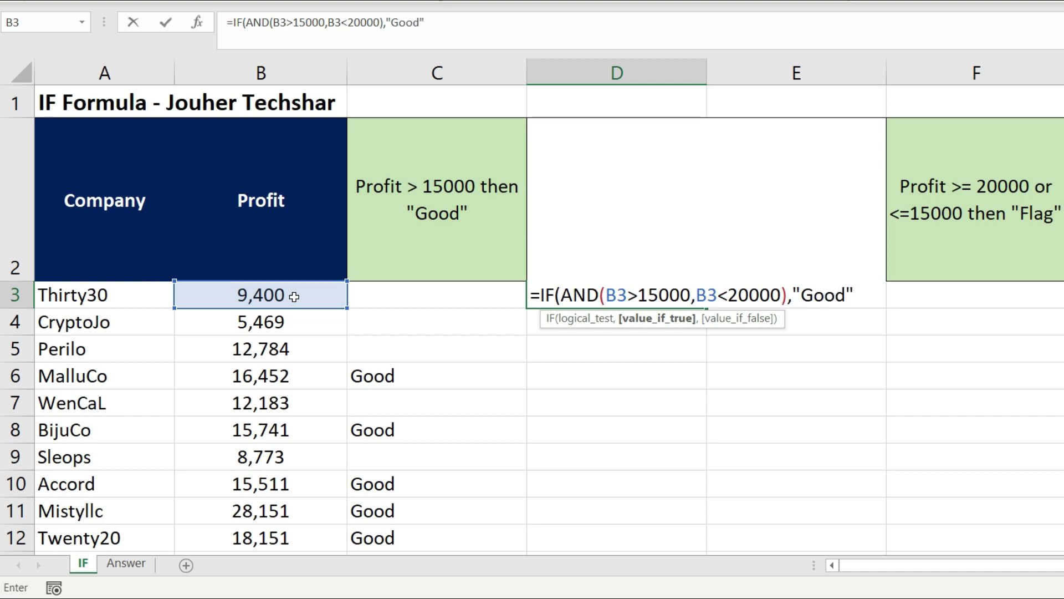
type(",")
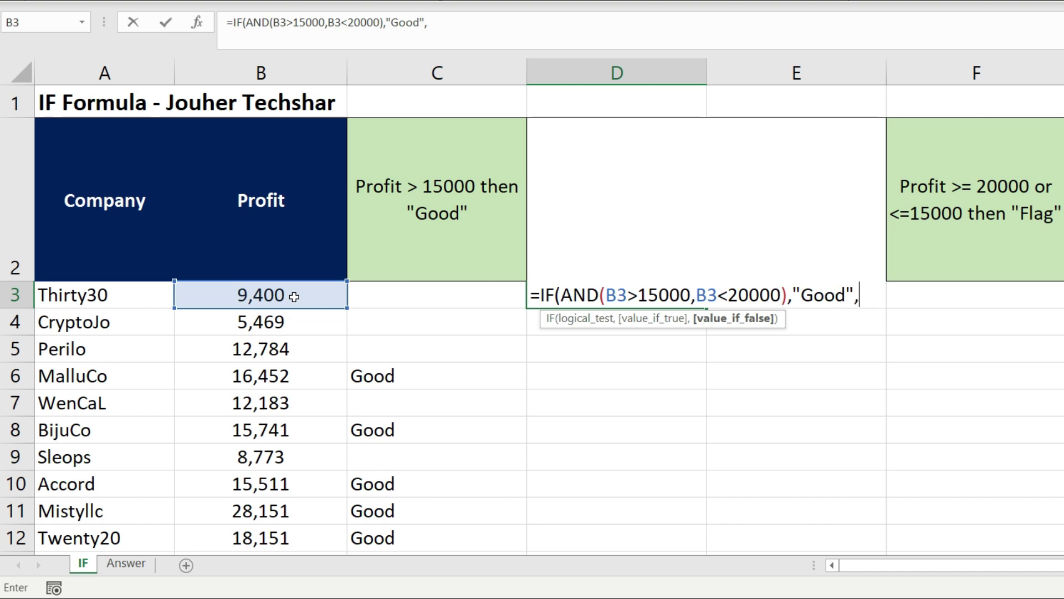
type("\"")
key("BackSpace")
type("\"\")")
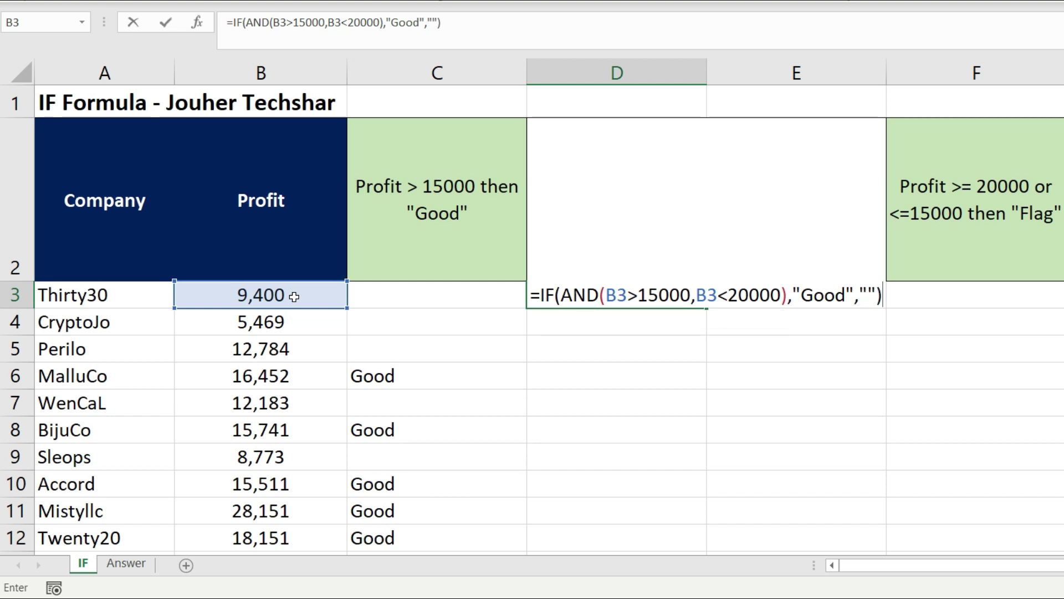
key("Return")
Fill D3 down to D12 and highlight Good for MalluCo, BijuCo, Accord, Twenty20 with their profits
left_click(631, 297)
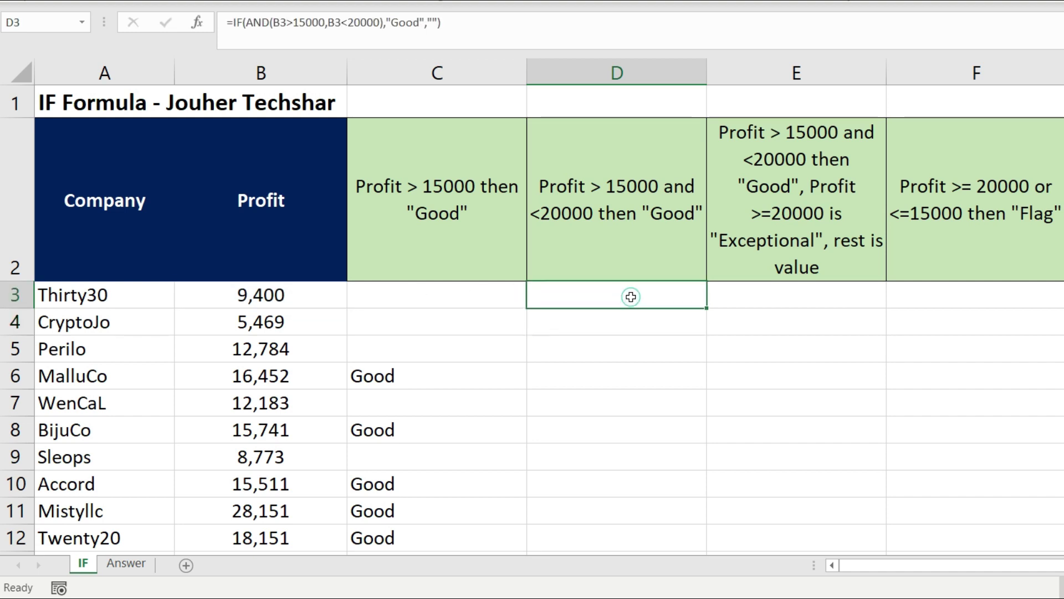
double_click(707, 309)
left_click(601, 369)
left_click(587, 430, "ctrl")
left_click(577, 486, "ctrl")
left_click(565, 546, "ctrl")
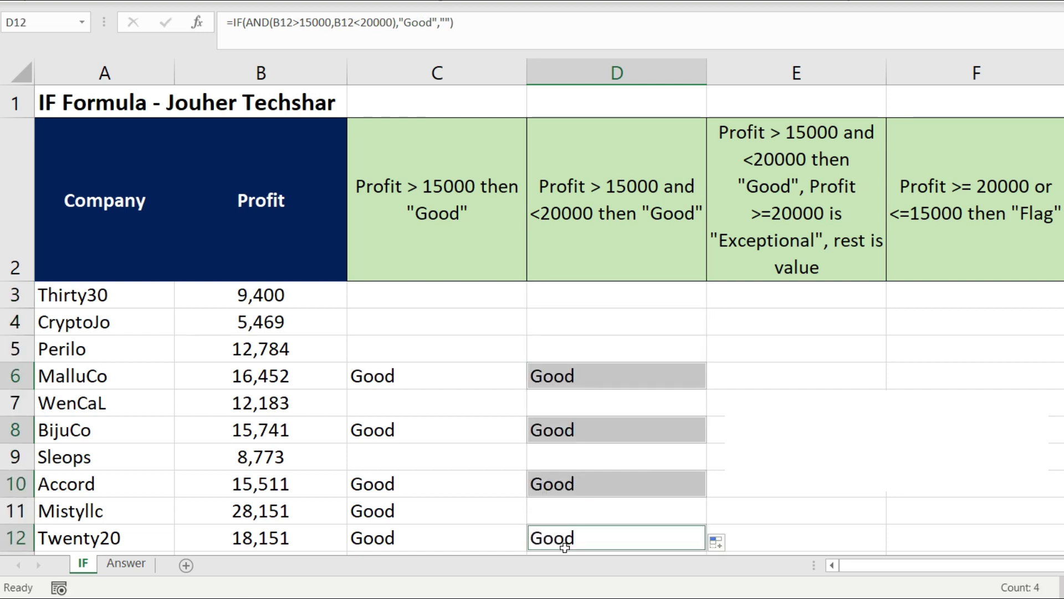
left_click(278, 537, "ctrl")
left_click(289, 488, "ctrl")
left_click(301, 432, "ctrl")
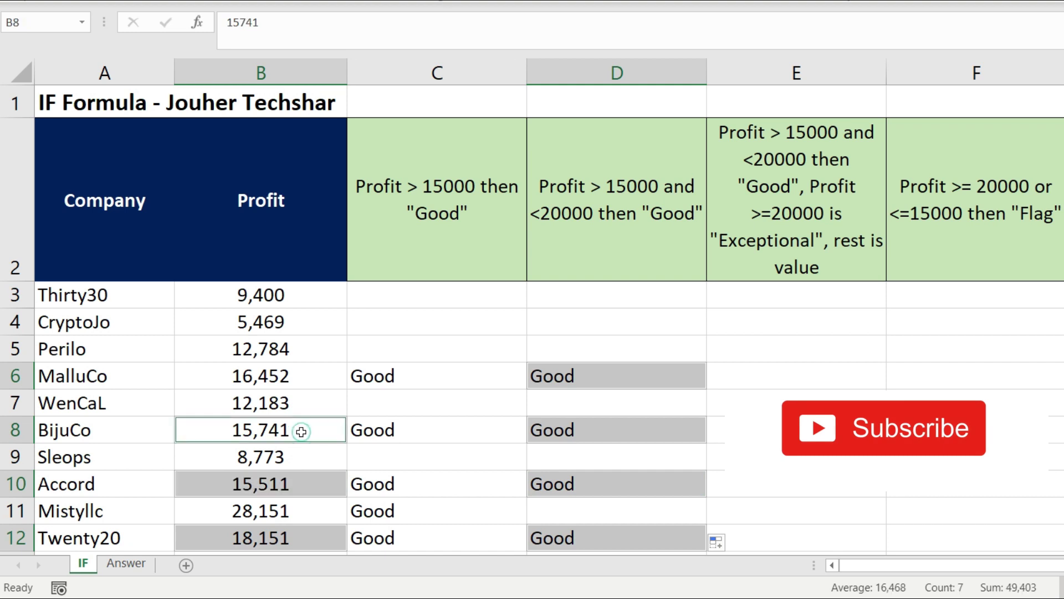
left_click(320, 378, "ctrl")
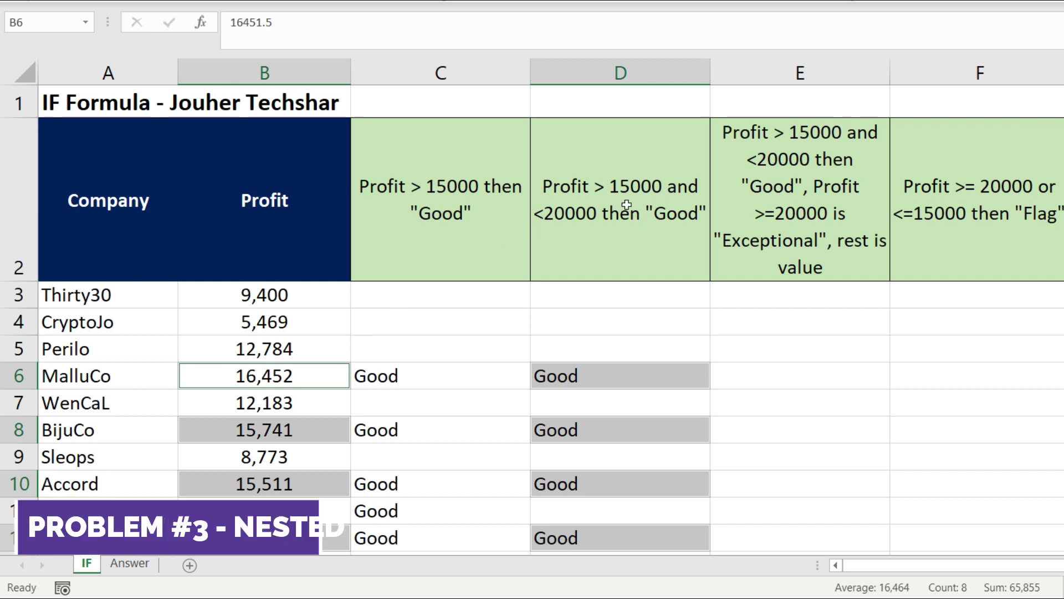
left_click(734, 184)
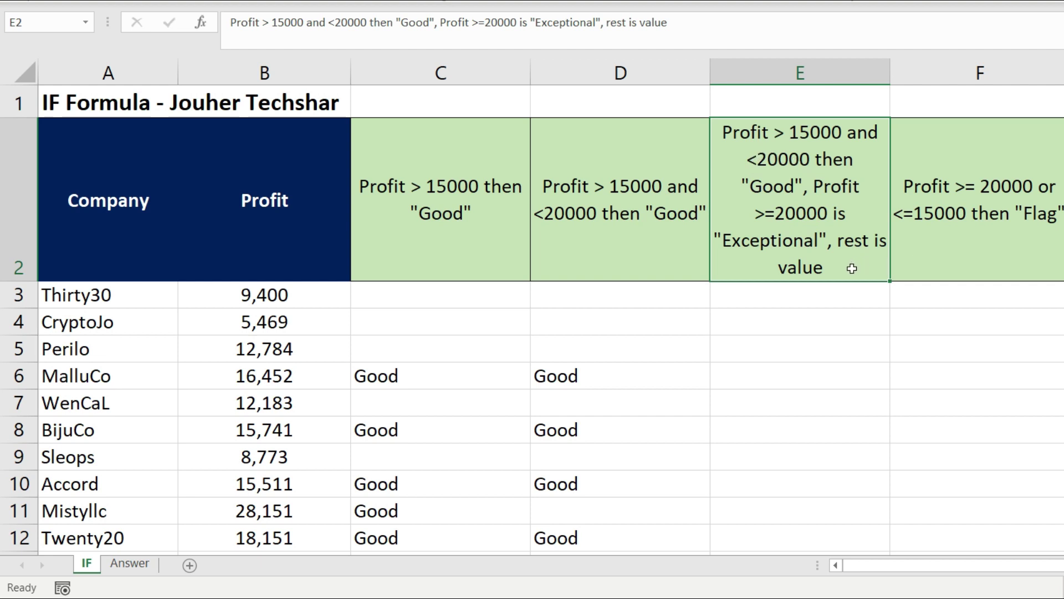
Copy D3's IF/AND formula into E3 and reopen E3's formula for editing
left_click(310, 295)
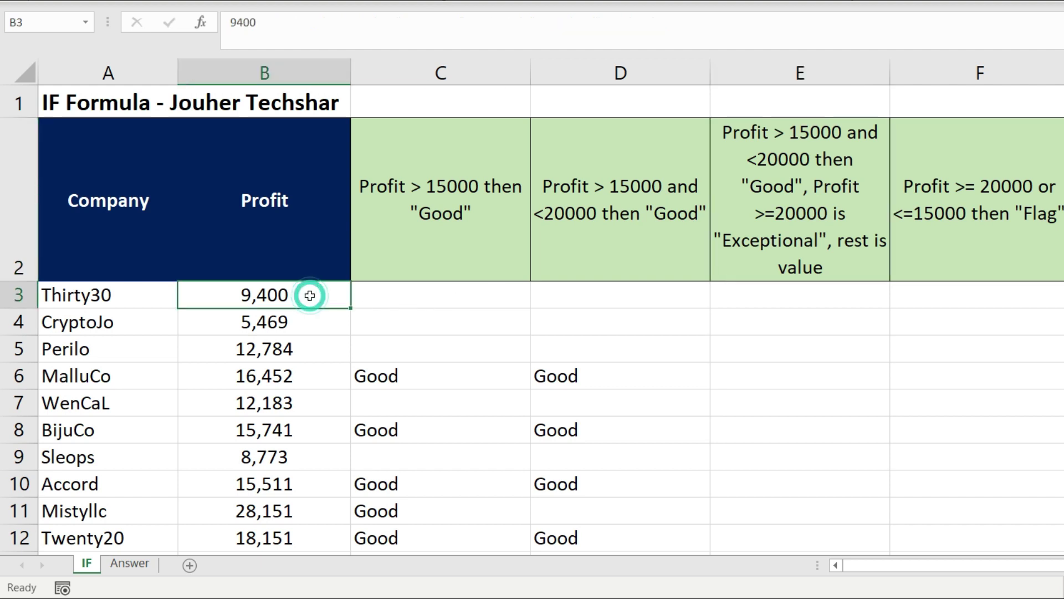
left_click_drag(769, 293, 795, 489)
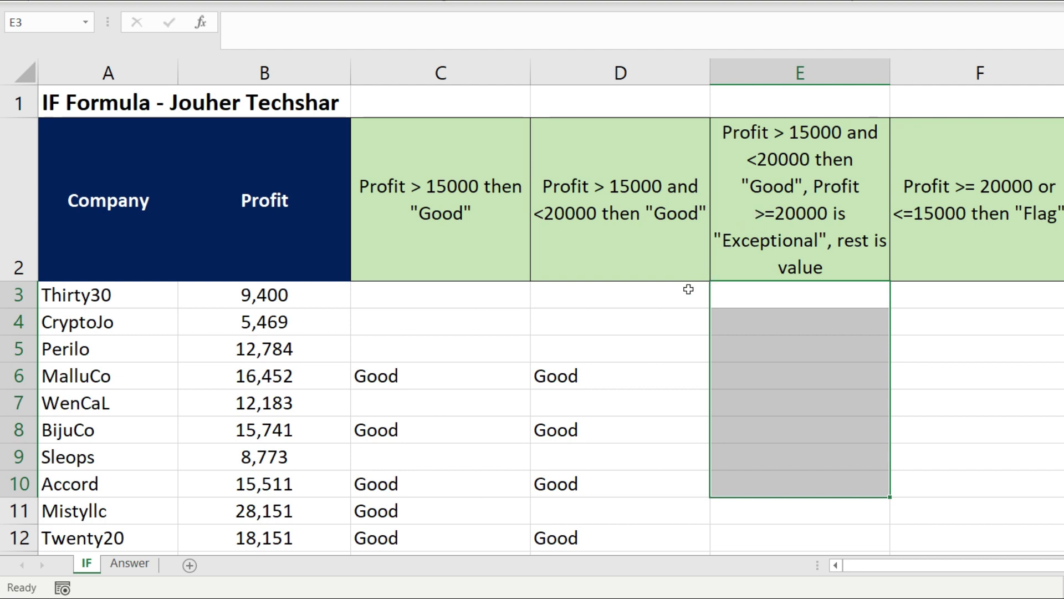
left_click(670, 295)
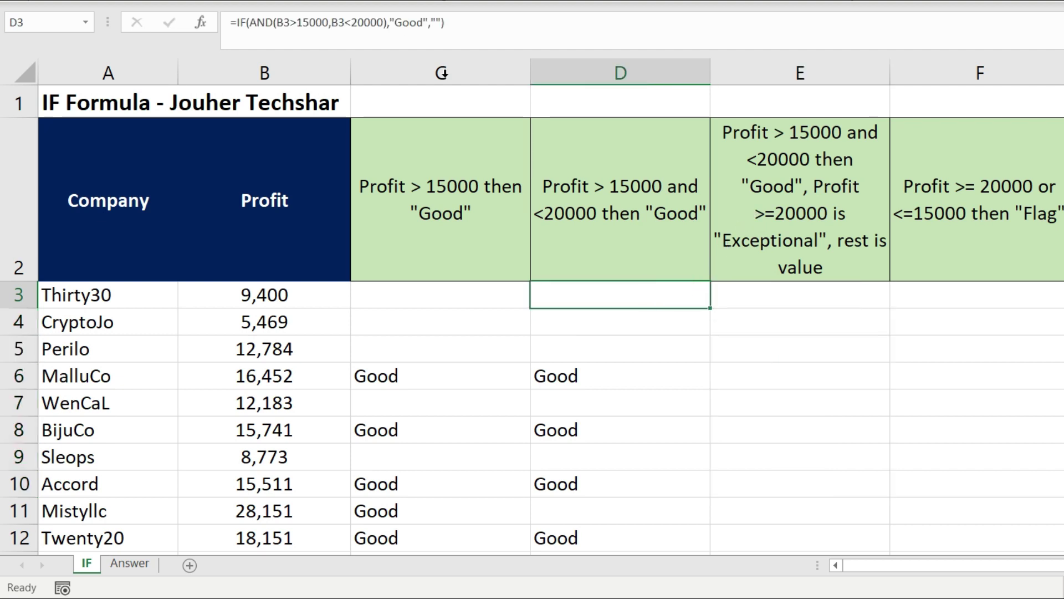
left_click_drag(454, 24, 224, 21)
key("Escape")
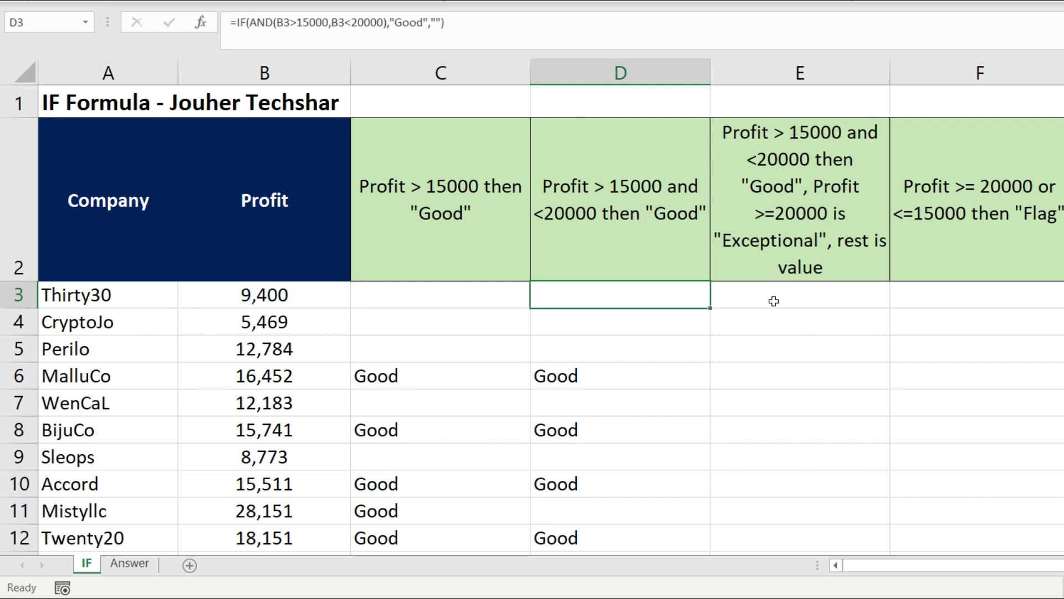
double_click(774, 300)
type("=IF(AND(B3>15000,B3<20000),\"Good\",\"\")")
key("Return")
left_click(767, 297)
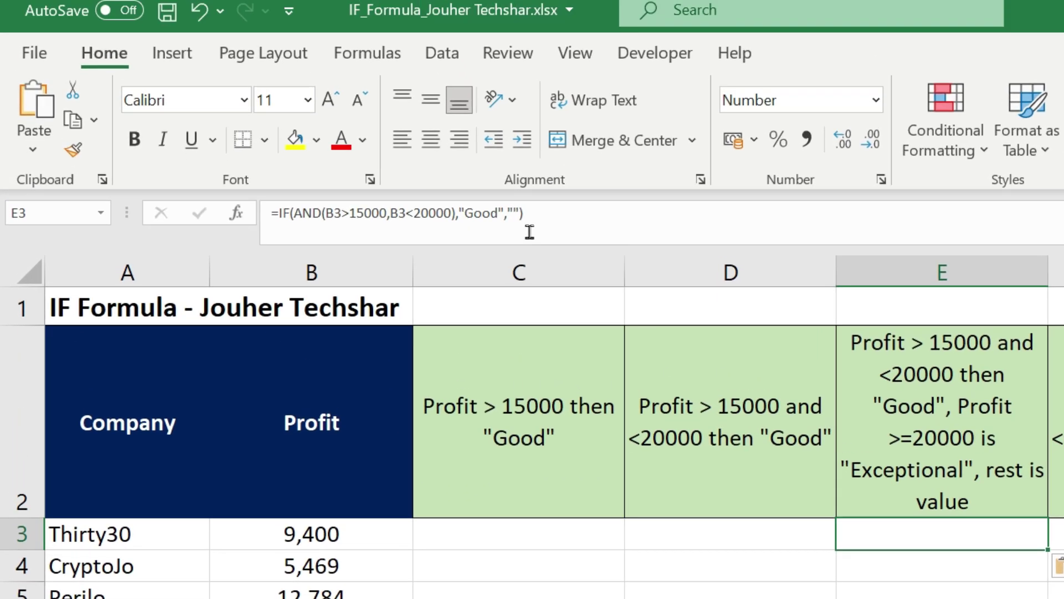
left_click(496, 138)
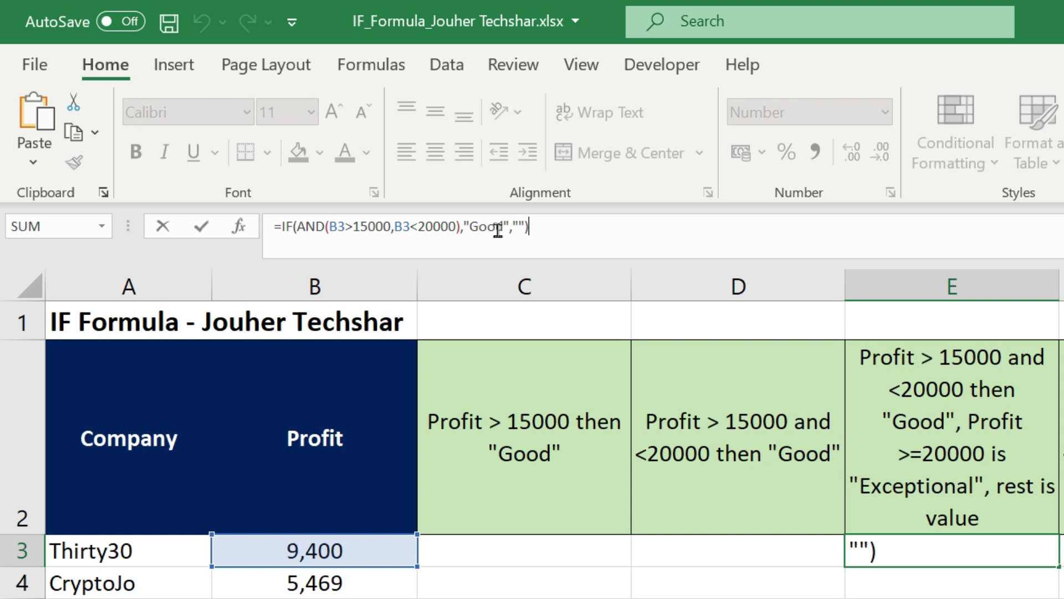
Replace E3's empty "" false result with a nested IF function
left_click(526, 227)
left_click(530, 284)
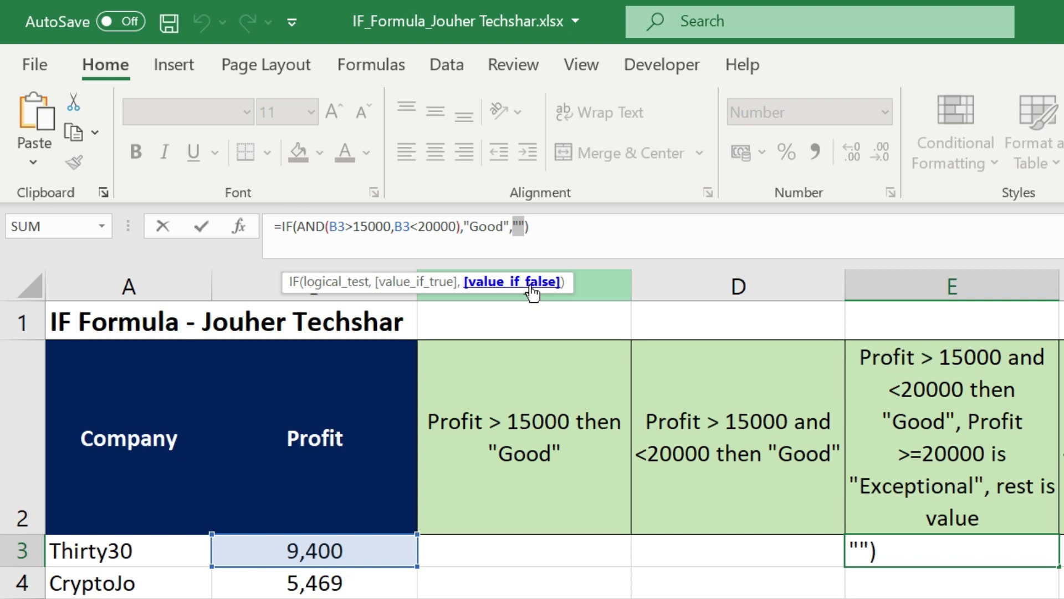
type("if")
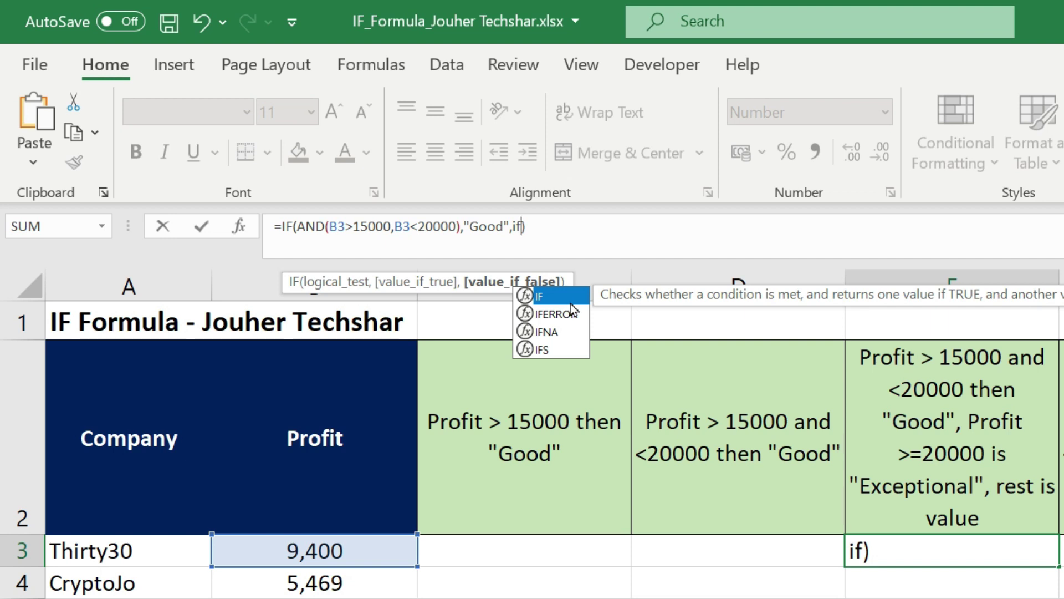
key("Tab")
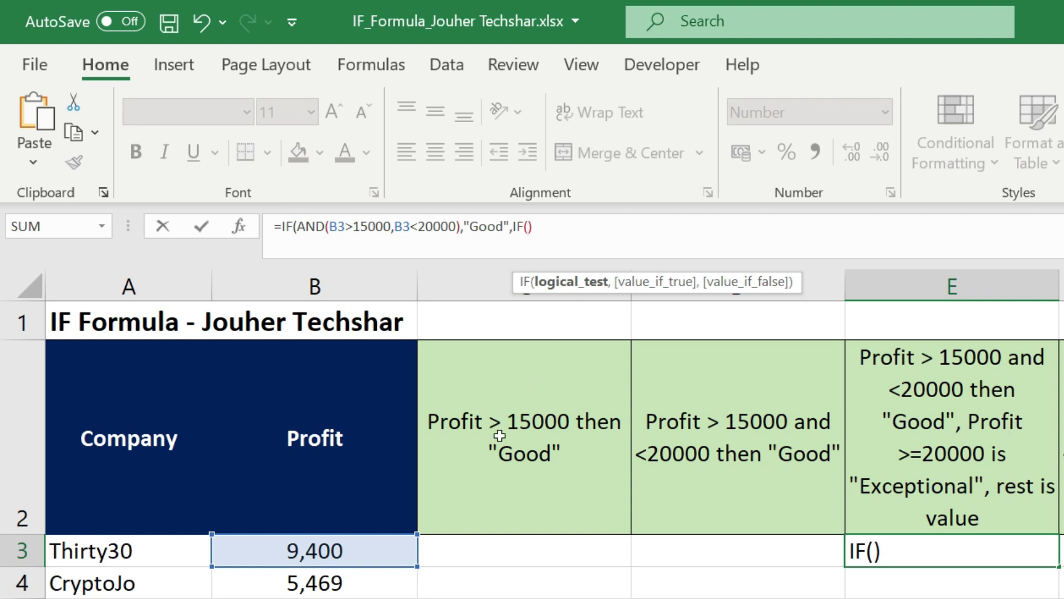
Finish E3's nested IF: "Exceptional" when B3>=20000, otherwise B3, and commit it
left_click(363, 548)
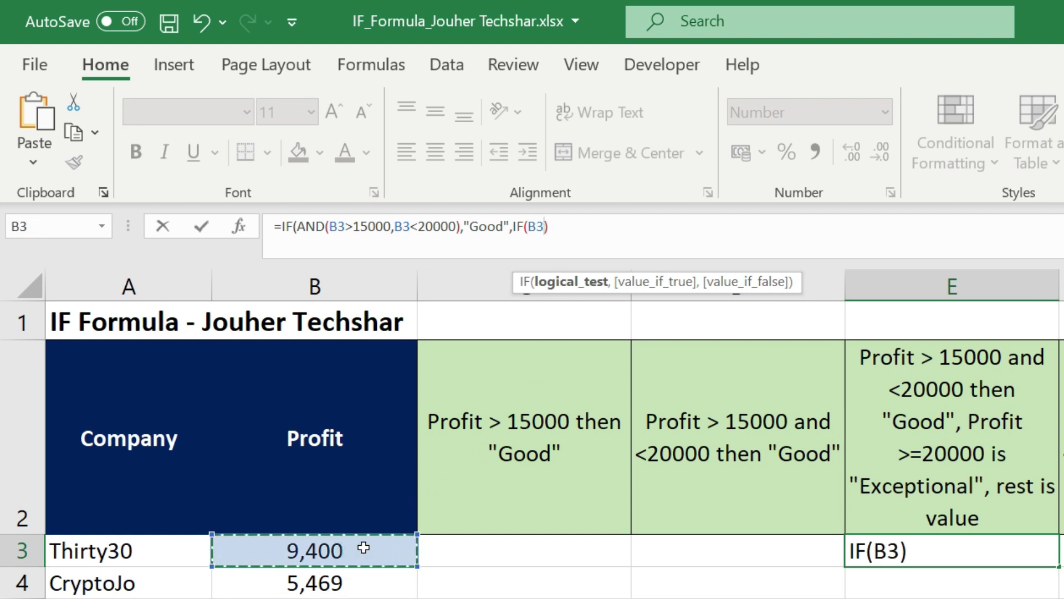
type(">=2000")
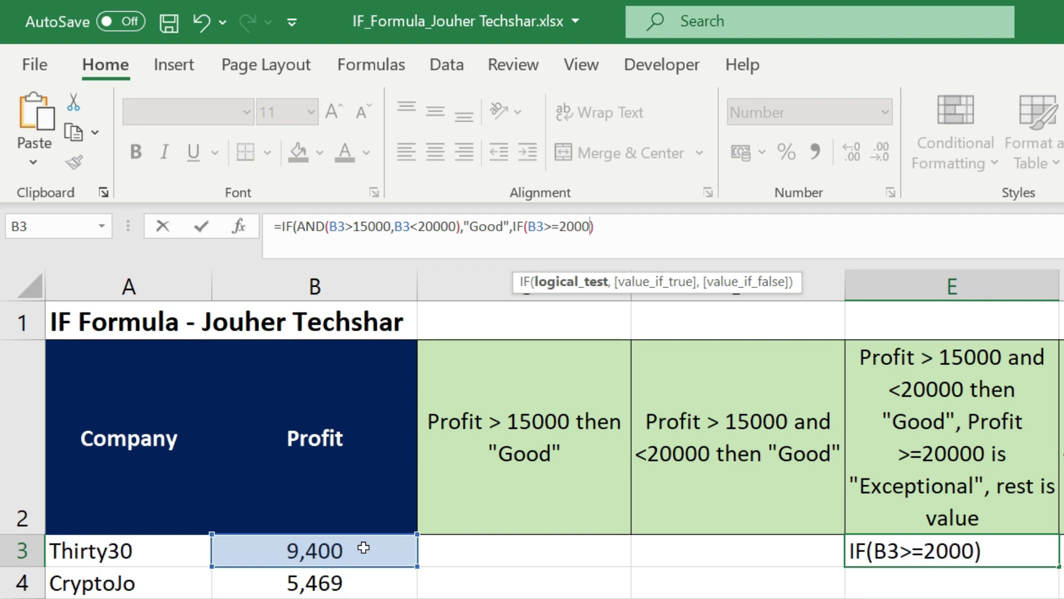
type("0,")
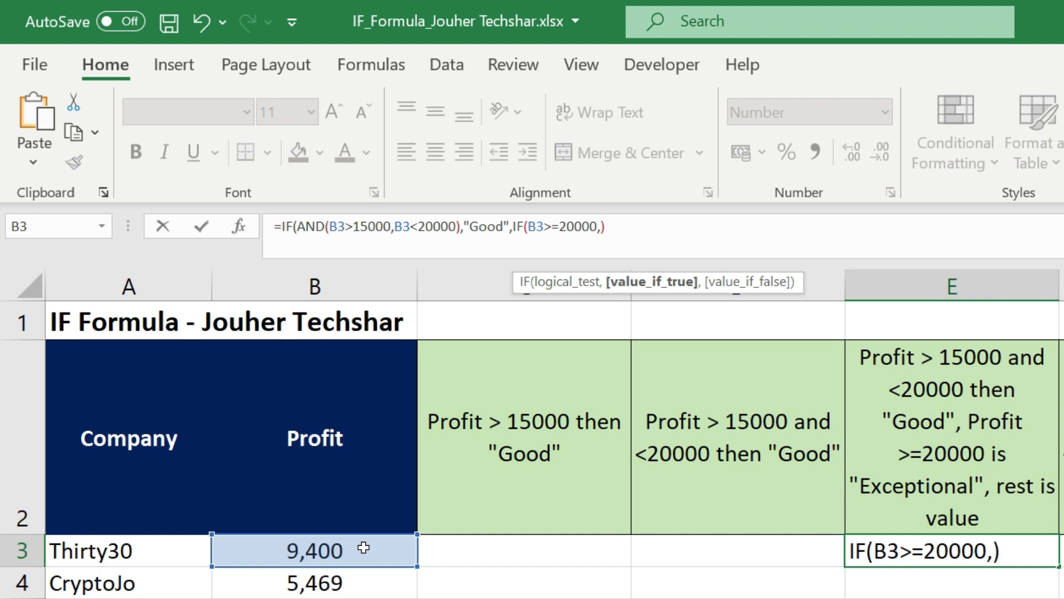
type("\"Exceptional")
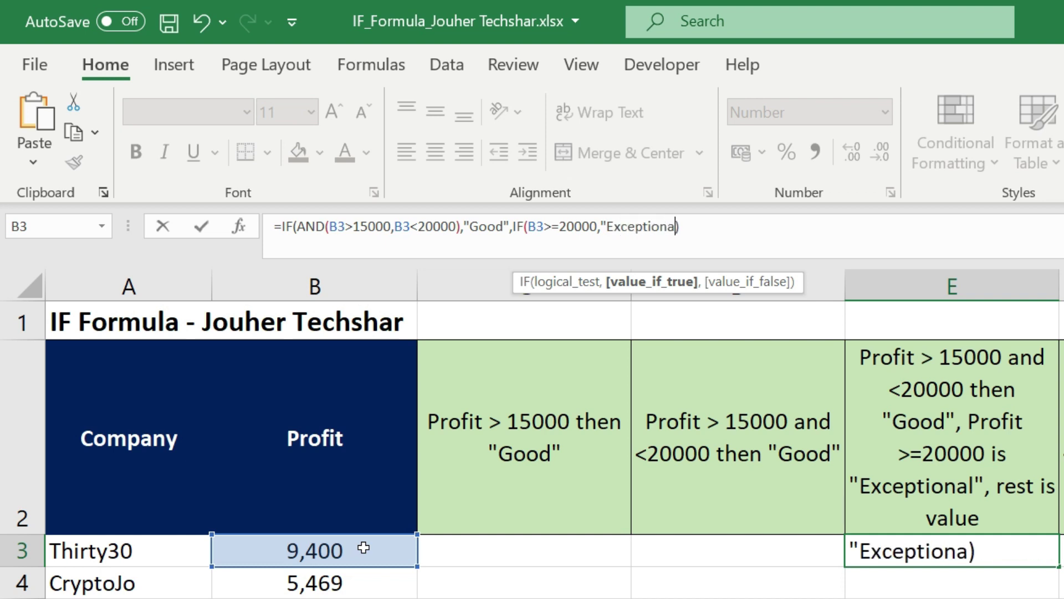
type("\"")
type(",")
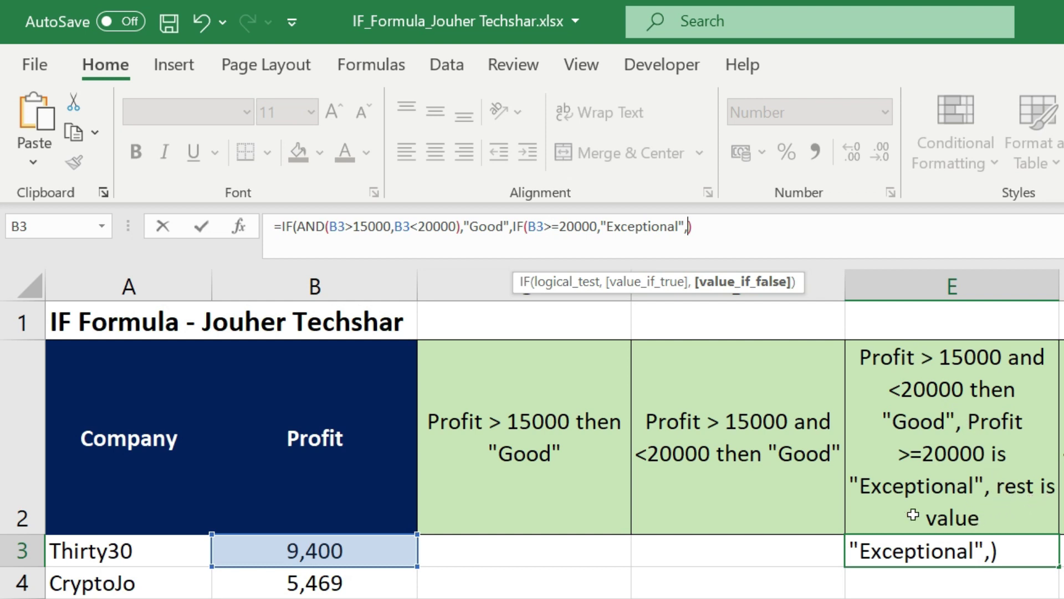
left_click(367, 556)
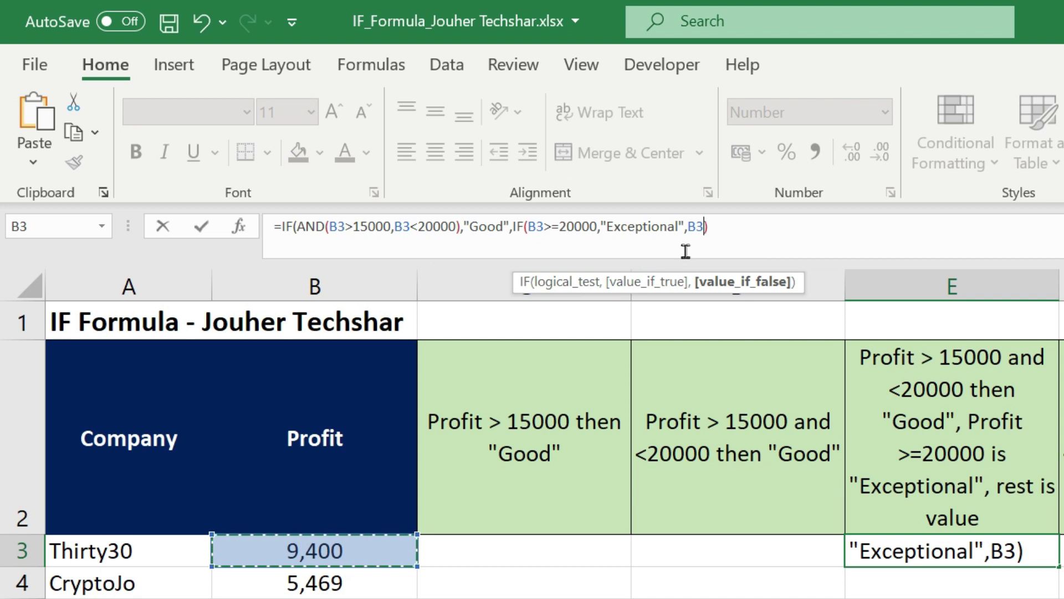
left_click(725, 226)
type(")")
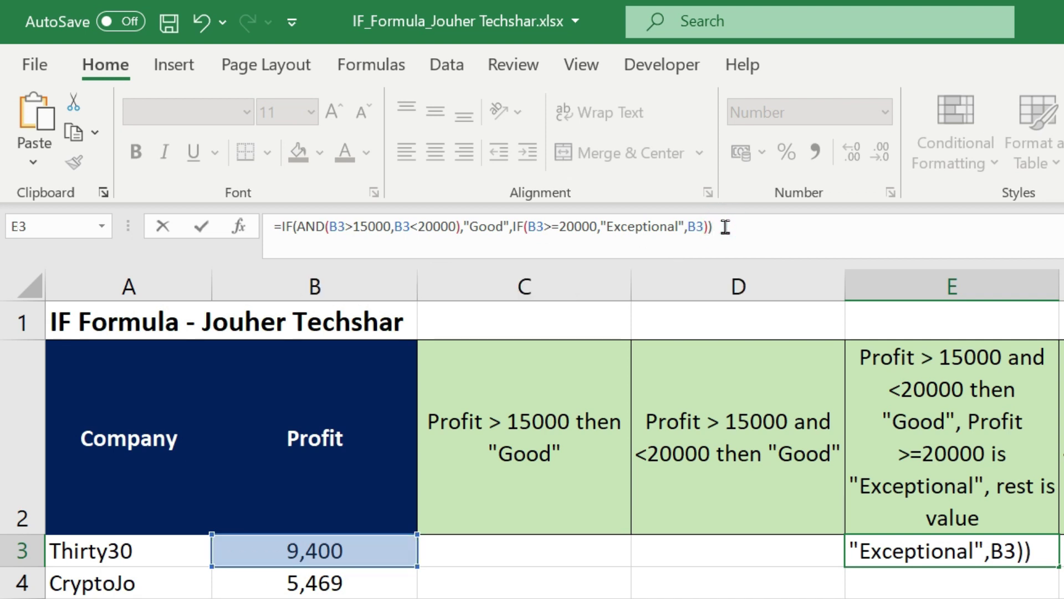
key("Return")
Fill the E3 nested IF formula down to E12 and review the Good and Exceptional results
left_click(981, 554)
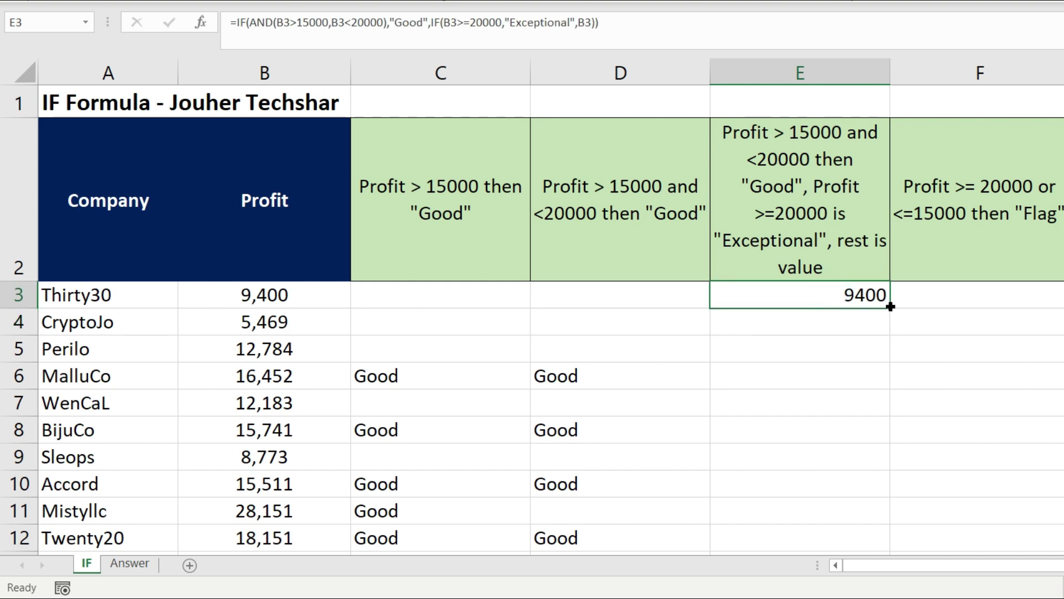
double_click(890, 306)
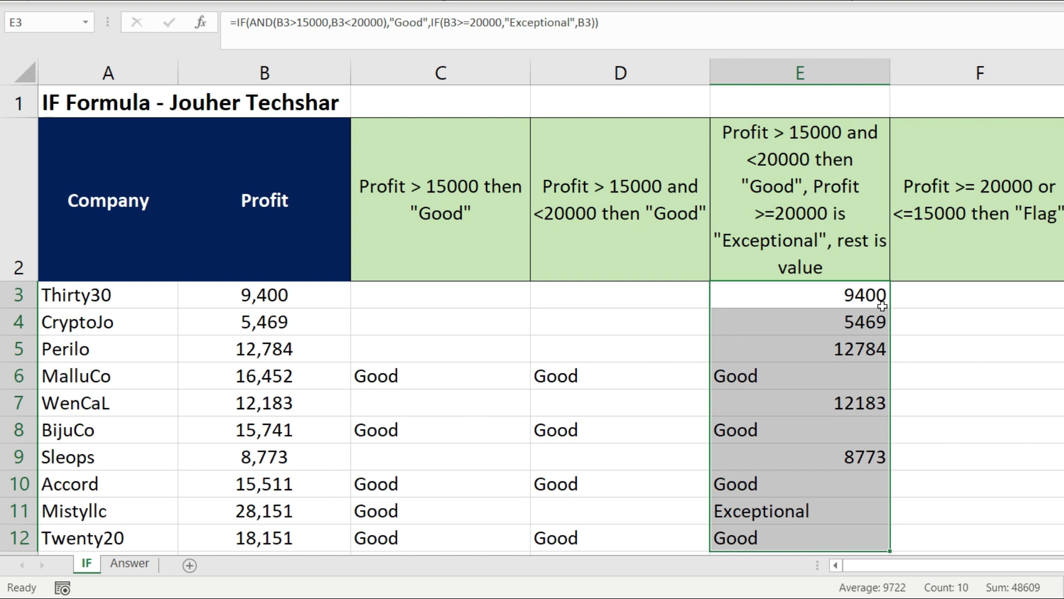
left_click(797, 376)
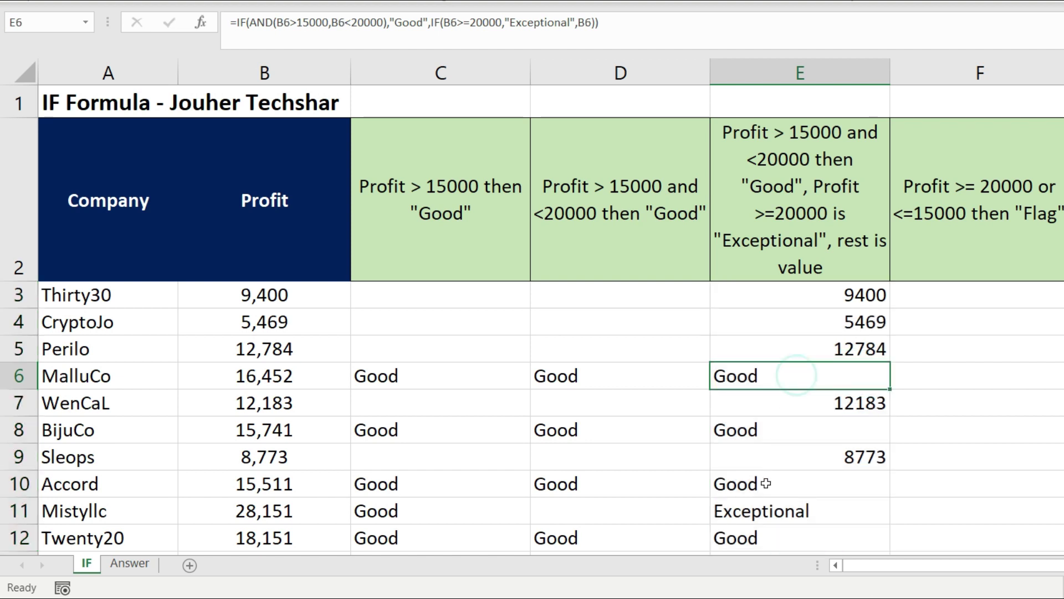
left_click(760, 503)
left_click(768, 437)
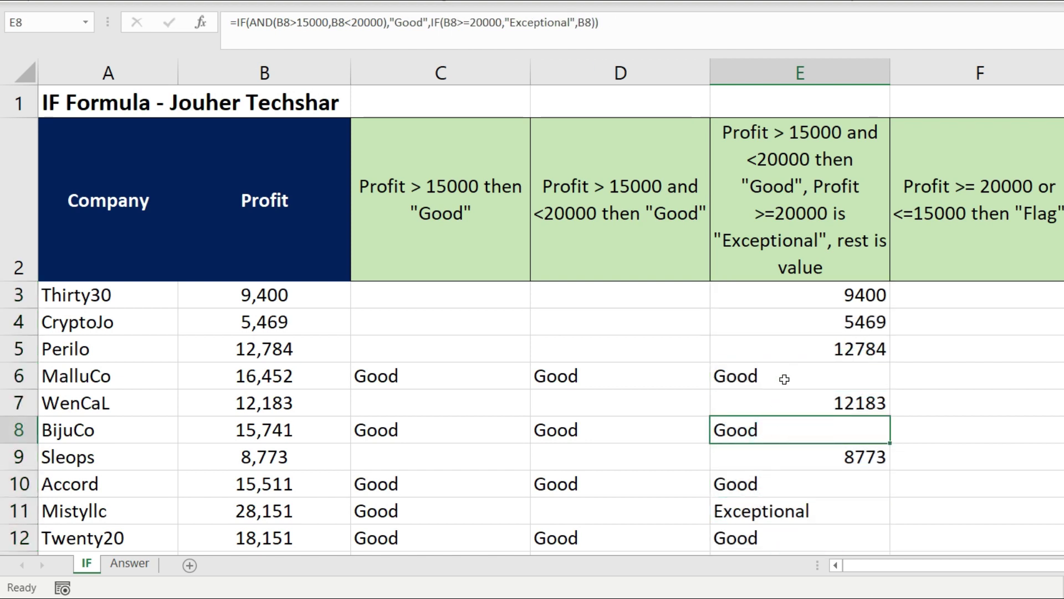
left_click_drag(804, 295, 815, 348)
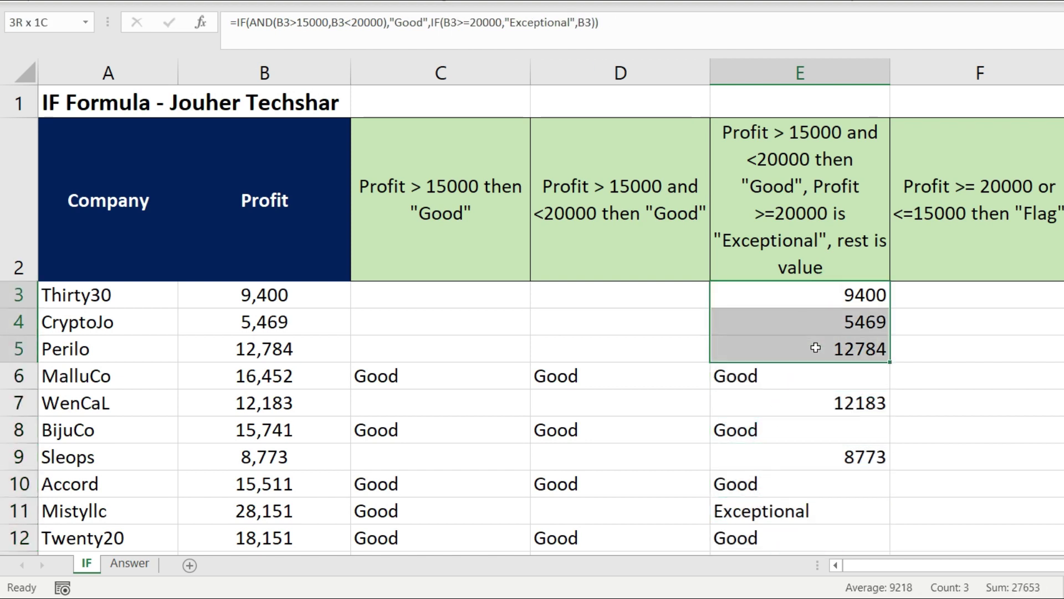
left_click(815, 408)
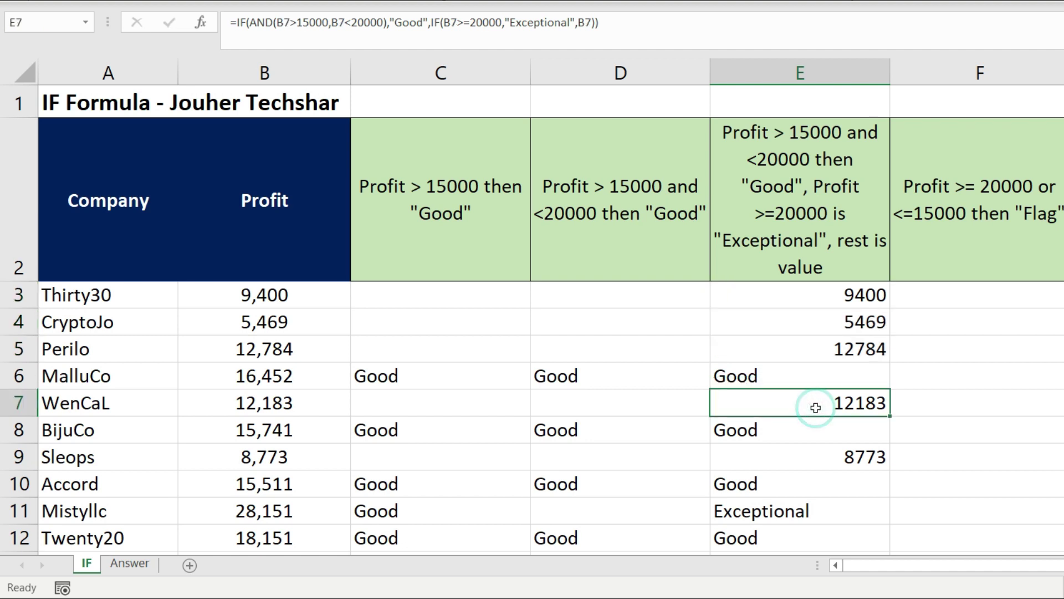
left_click(829, 456)
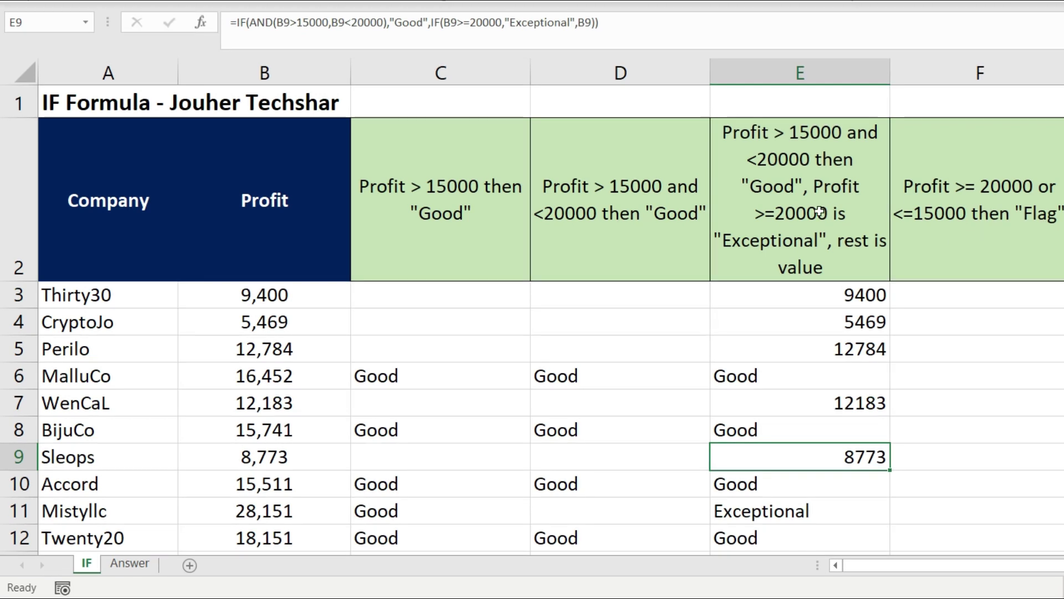
left_click(671, 232)
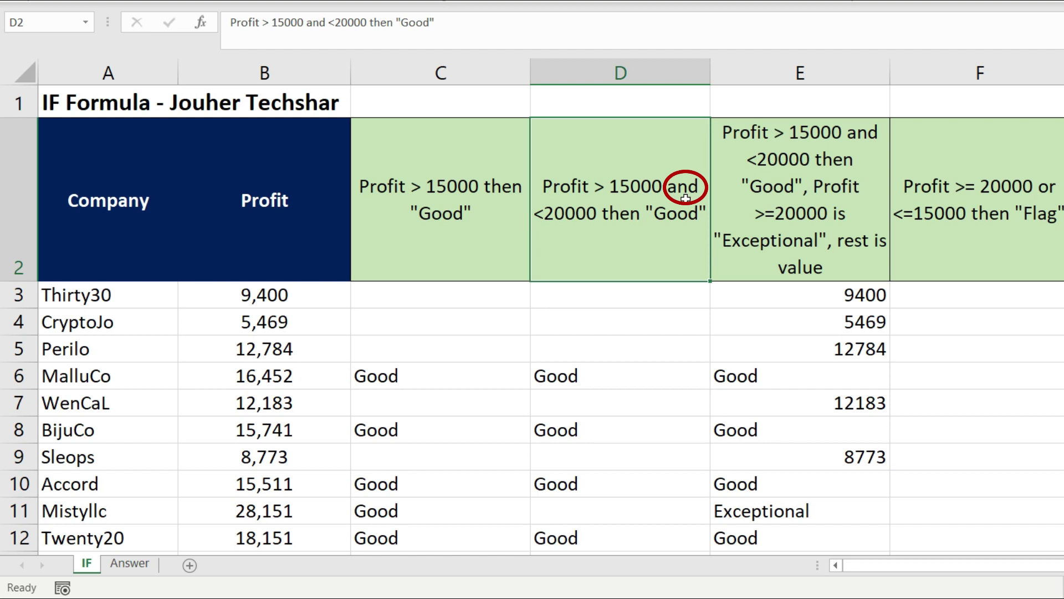
left_click(974, 227)
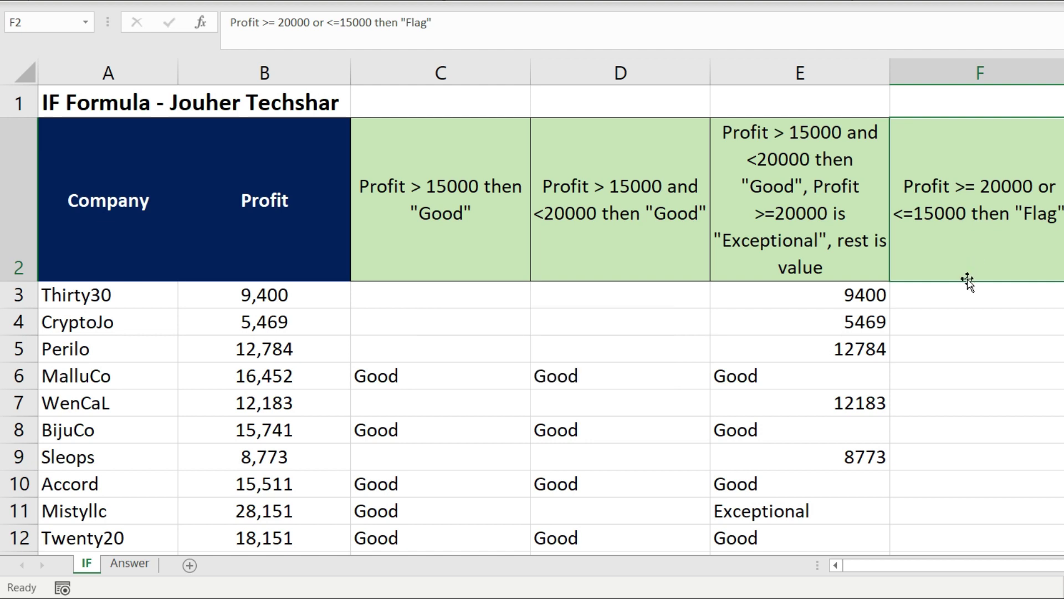
left_click(952, 293)
left_click(368, 36)
Enter =IF(OR(B3>=20000,B3<=15000),"Flag","") in F3, returning Flag for the 9,400 profit
type("=if")
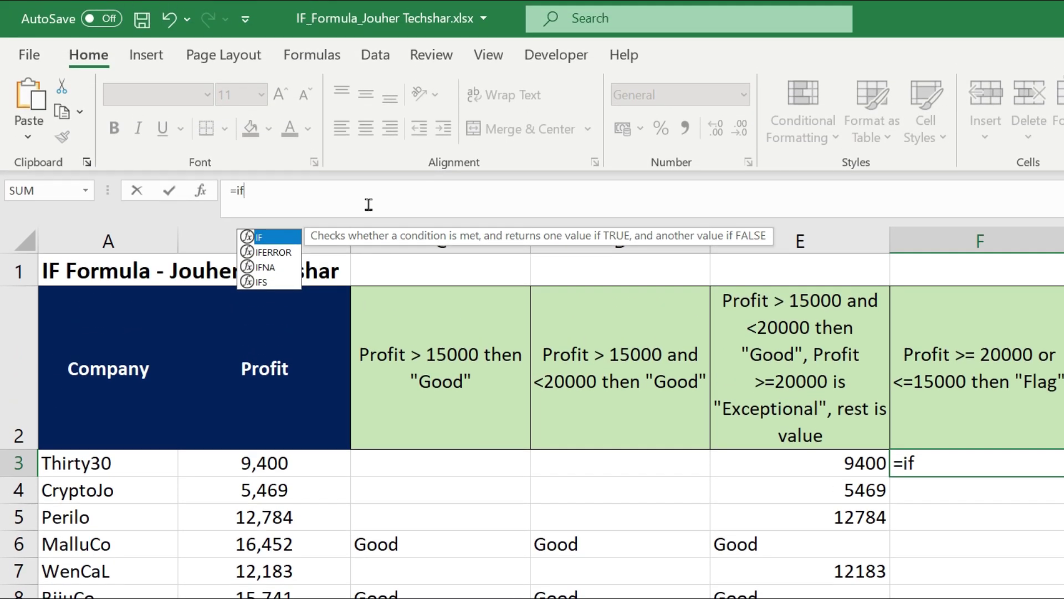
key("Tab")
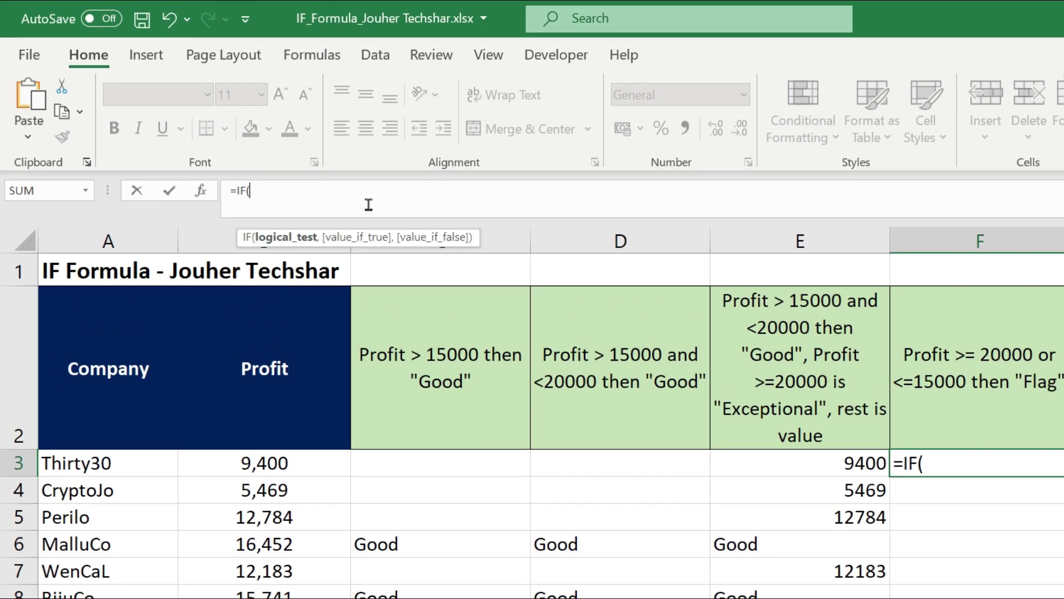
type("or")
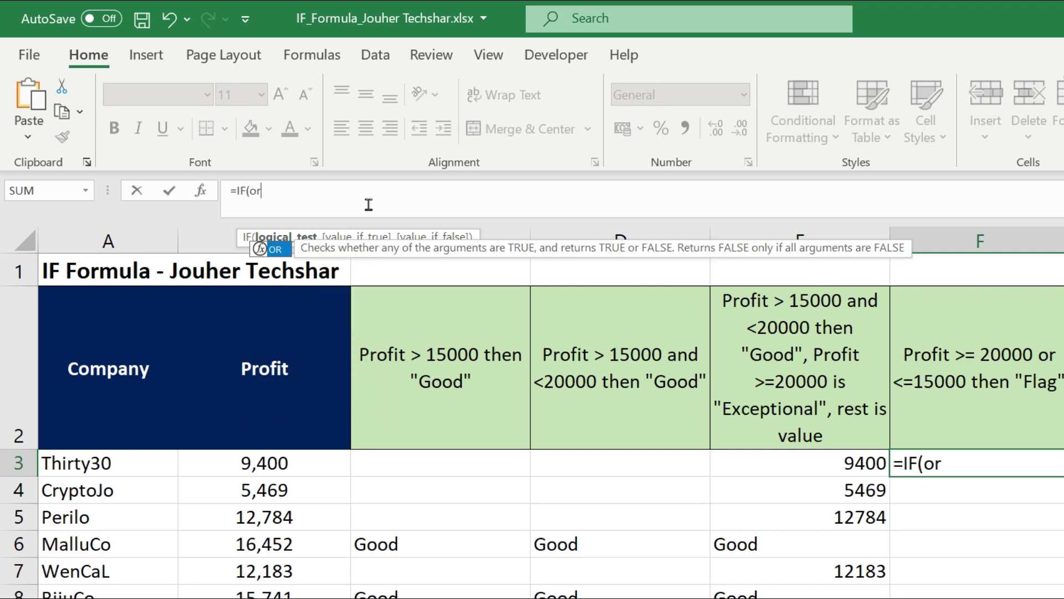
key("Tab")
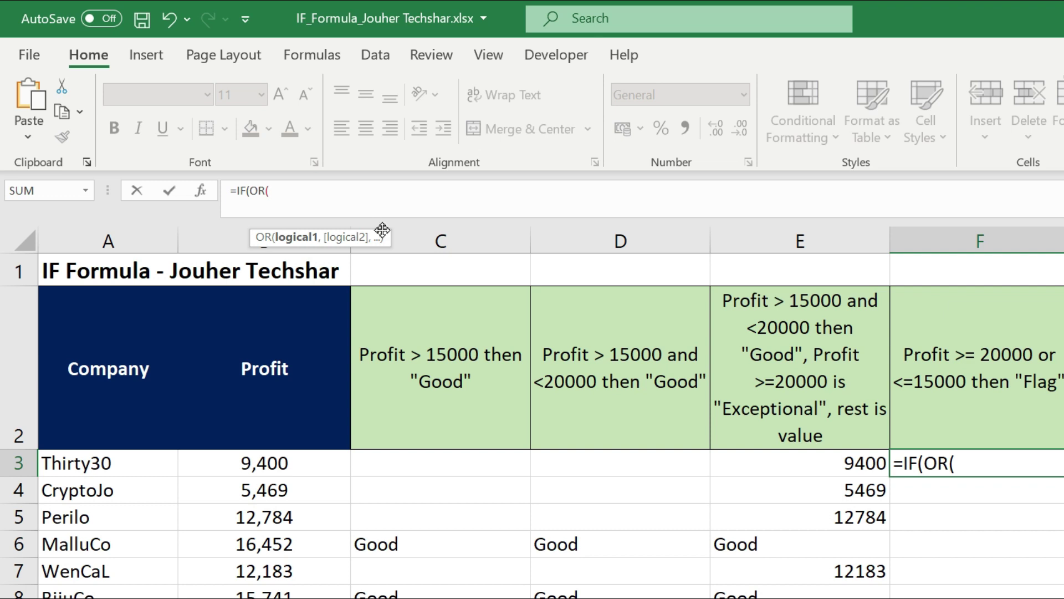
left_click(289, 462)
type(">=20000,")
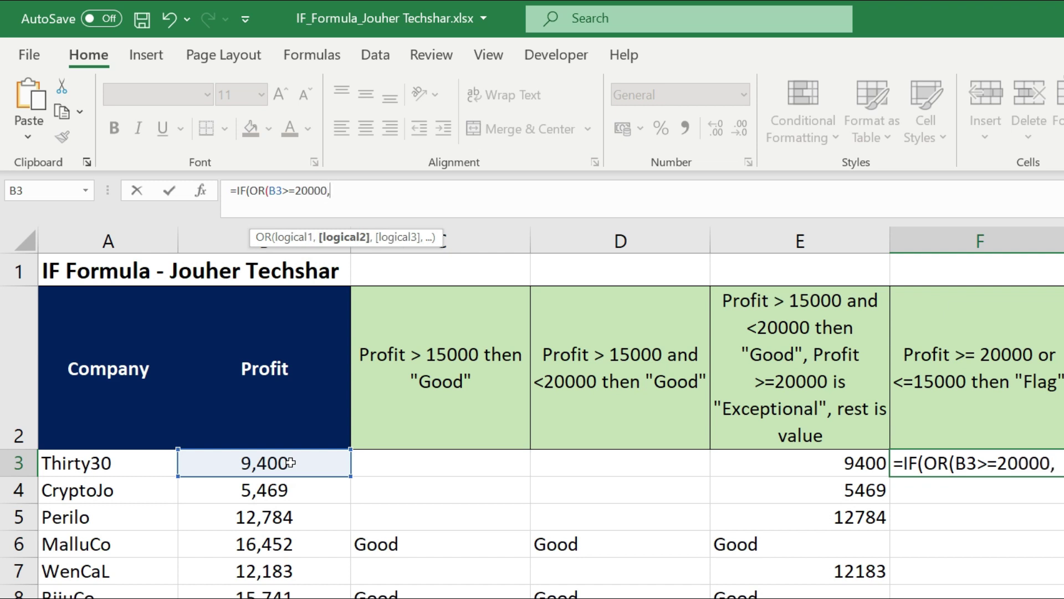
left_click(320, 465)
type("<=15000")
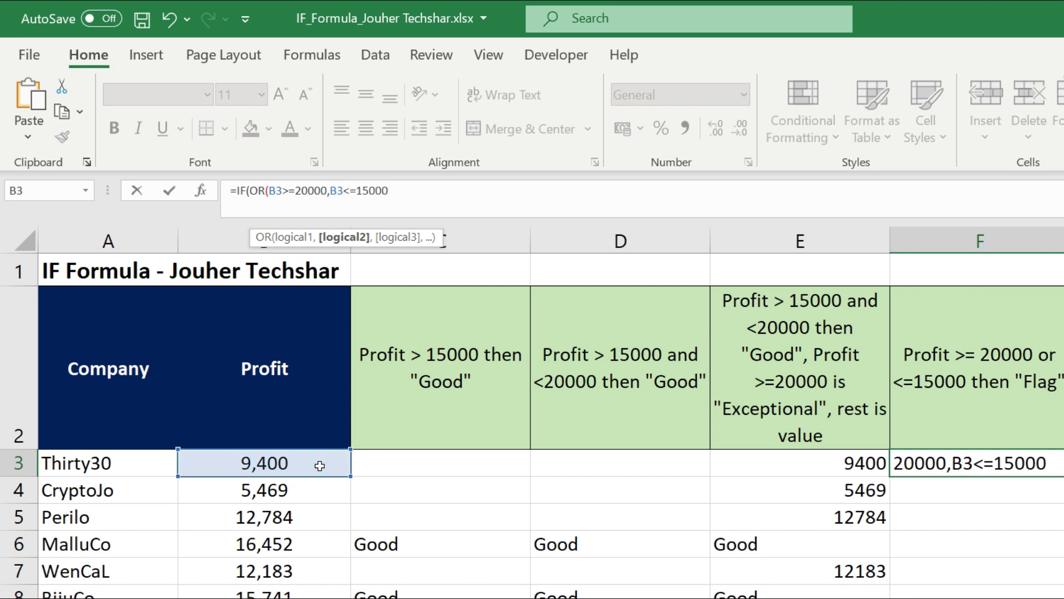
type(")")
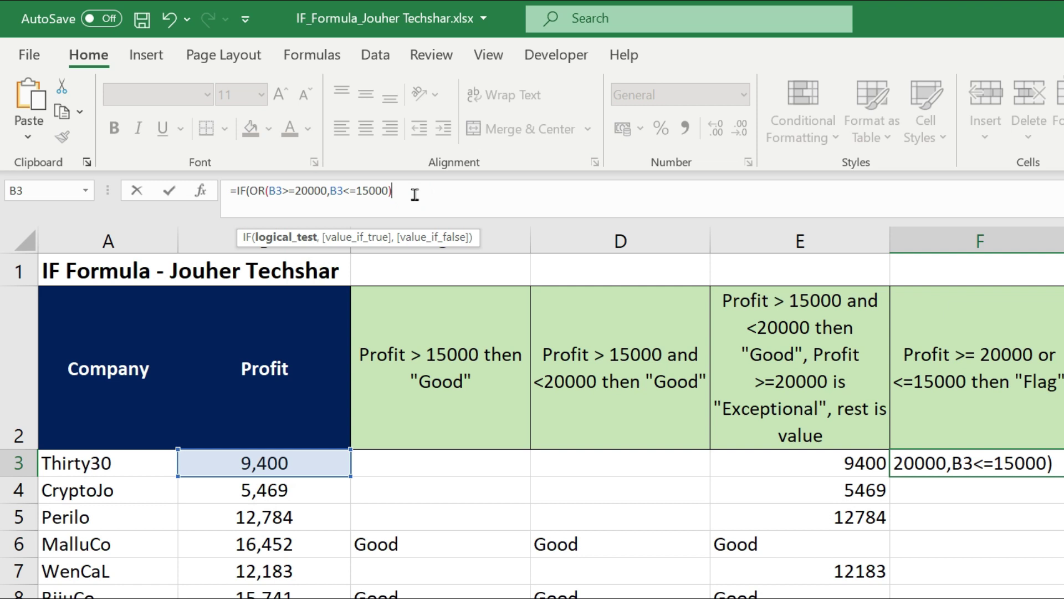
type(",")
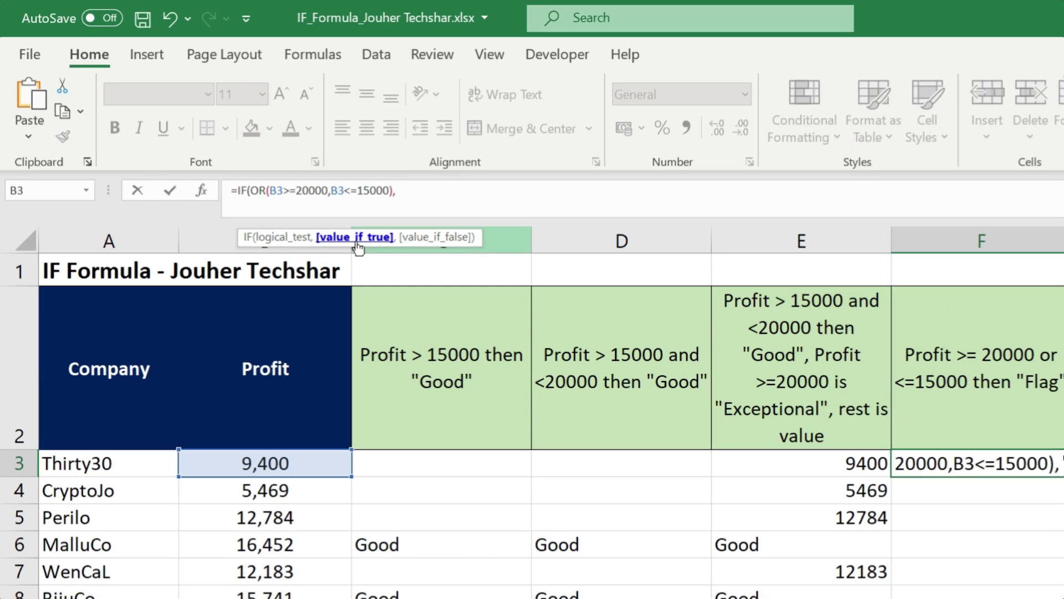
type("\"Flag\"")
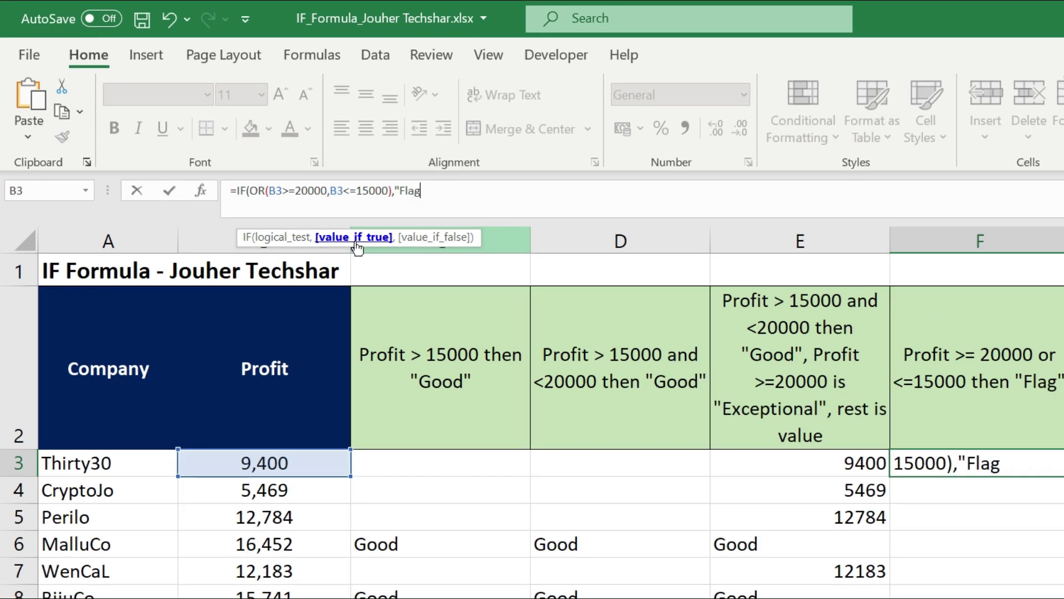
type(",")
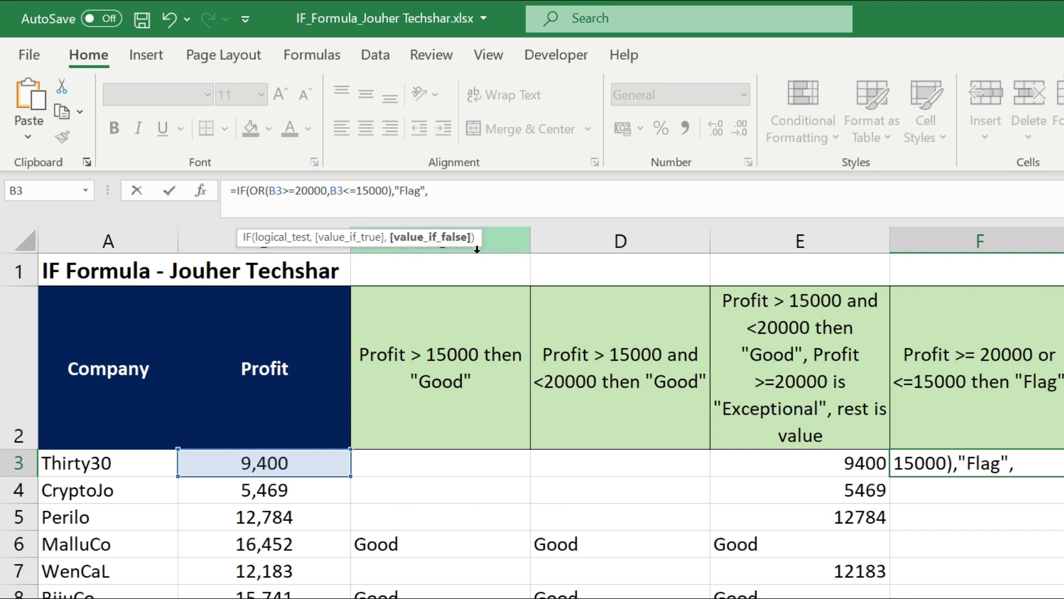
type("\"\")")
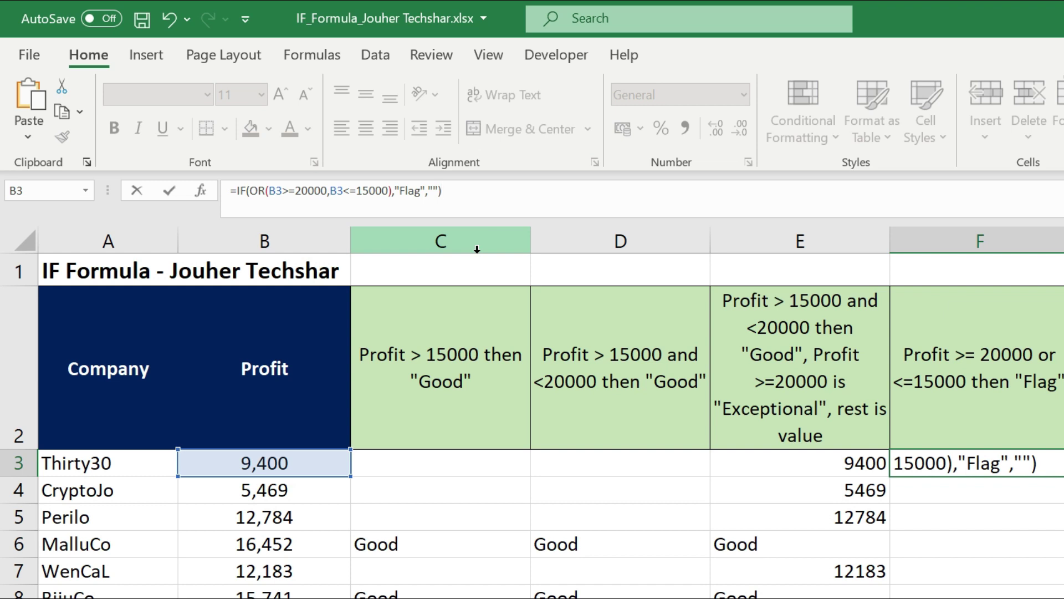
key("Return")
Fill the F3 Flag formula down to F12 and select flagged cells F3:F5, F7, F9, F11
left_click(1000, 464)
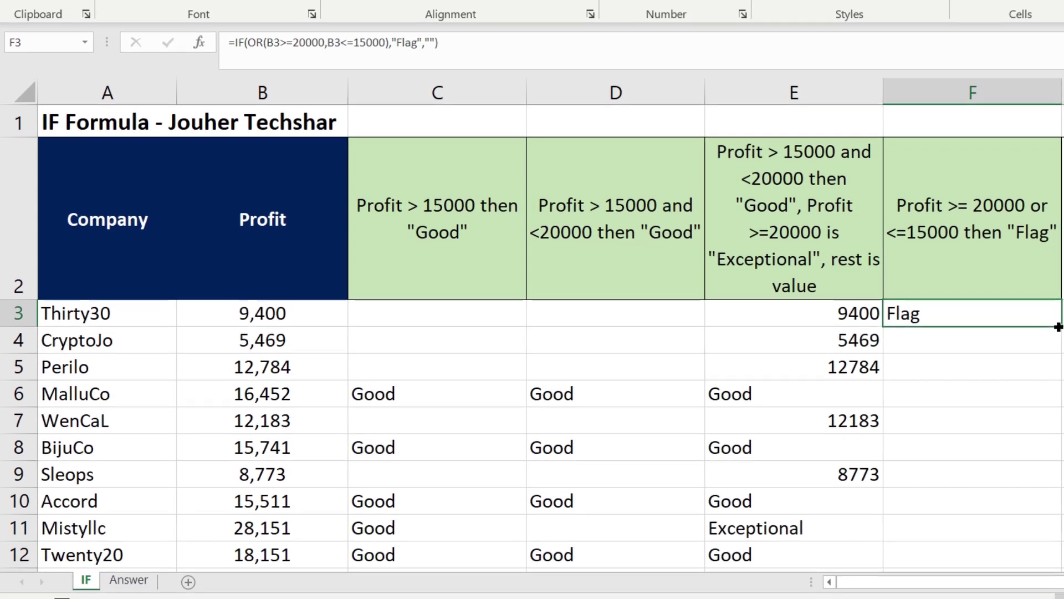
double_click(1061, 386)
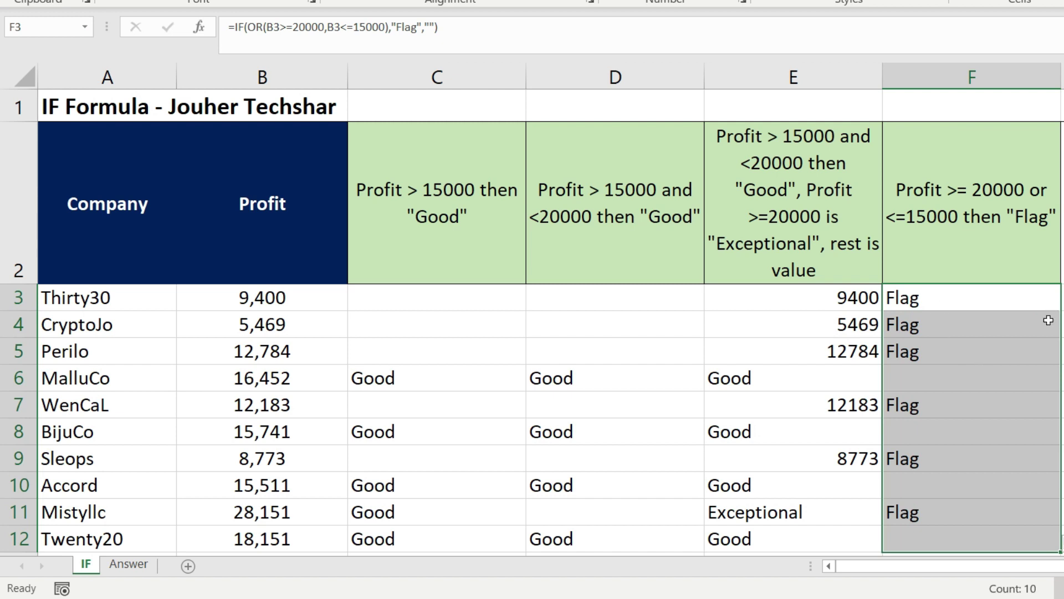
left_click_drag(946, 297, 950, 347)
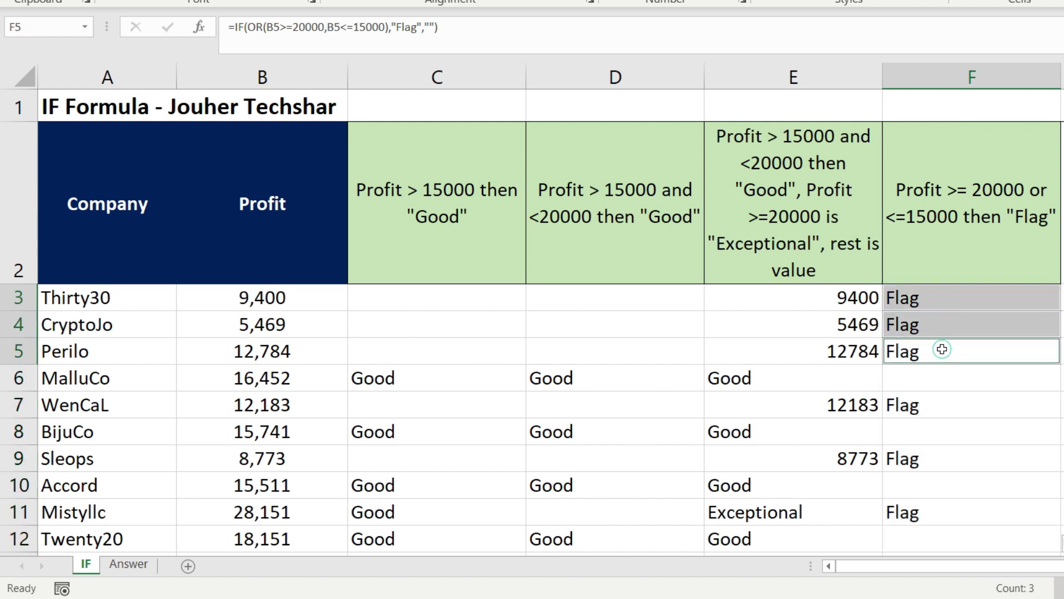
left_click(938, 407, "ctrl")
left_click(926, 463, "ctrl")
left_click(922, 516, "ctrl")
Add the matching profits in B11, B9, B7, B5, B4 and B3 to verify the flags
left_click(314, 516, "ctrl")
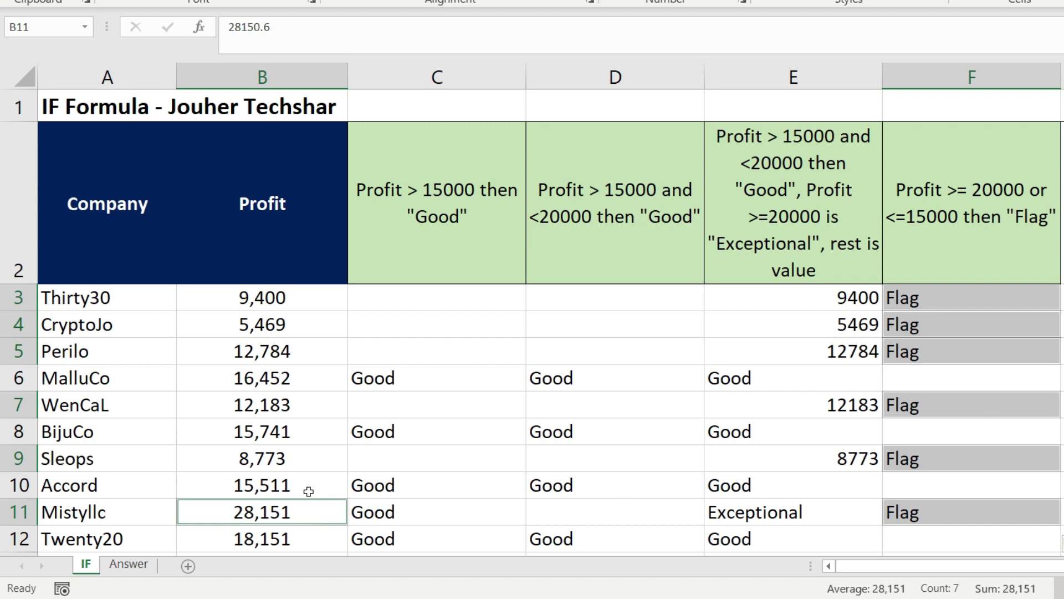
left_click(309, 459, "ctrl")
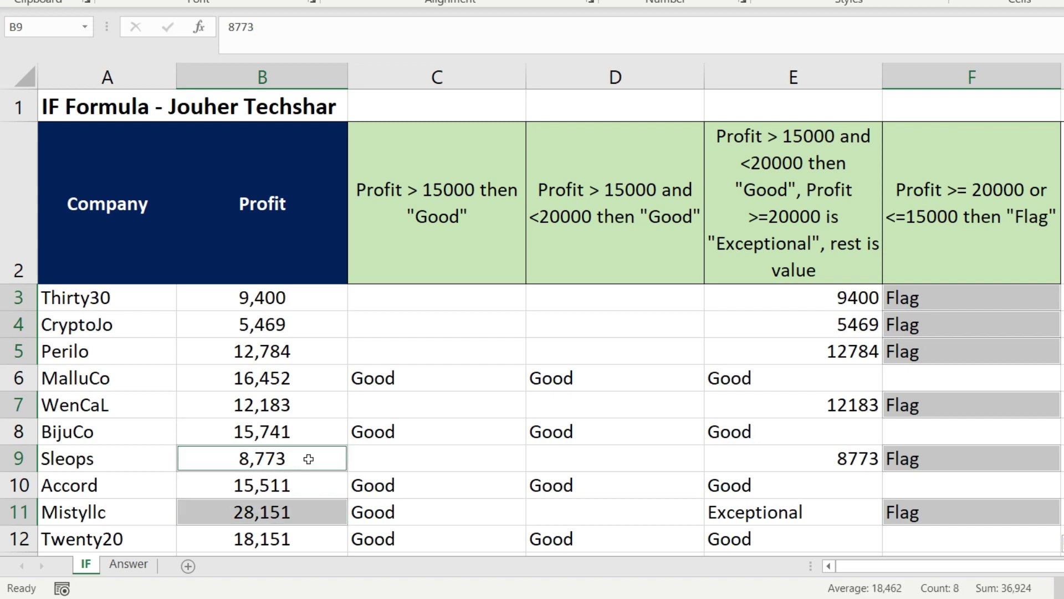
left_click(309, 407, "ctrl")
left_click(316, 356, "ctrl")
left_click(332, 327, "ctrl")
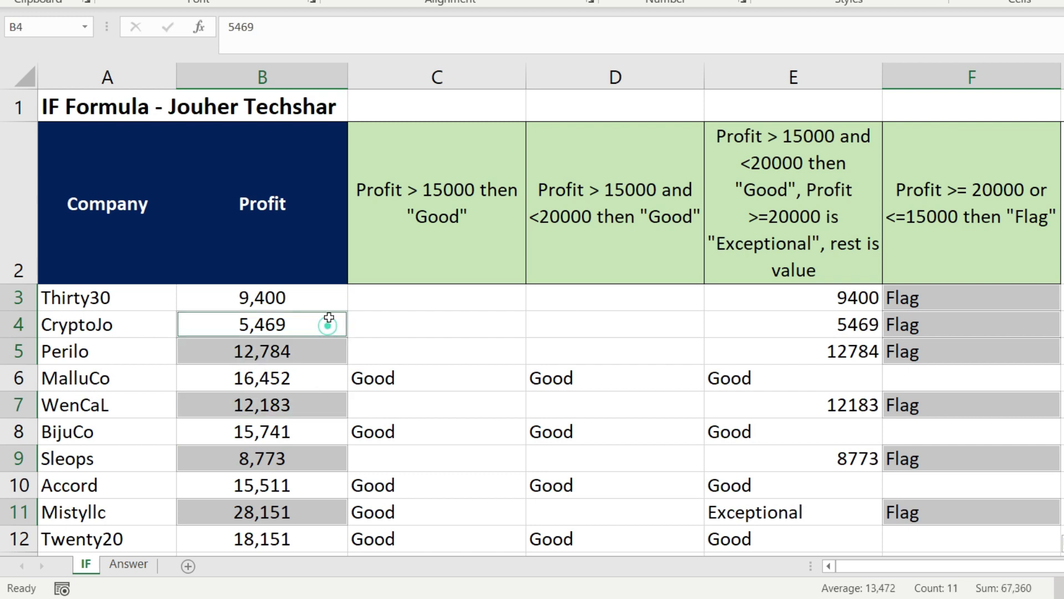
left_click(334, 300, "ctrl")
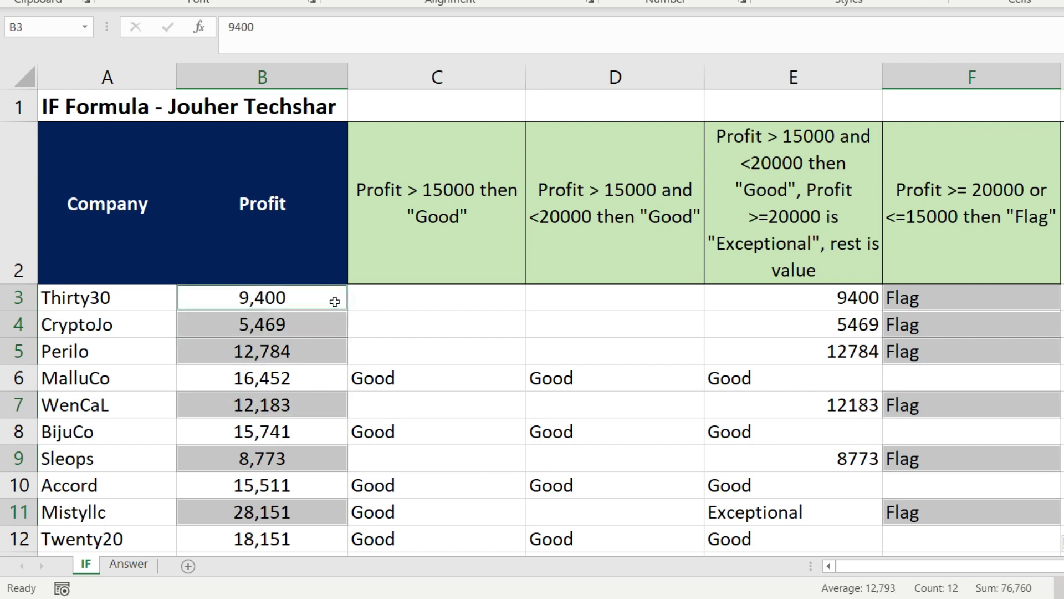